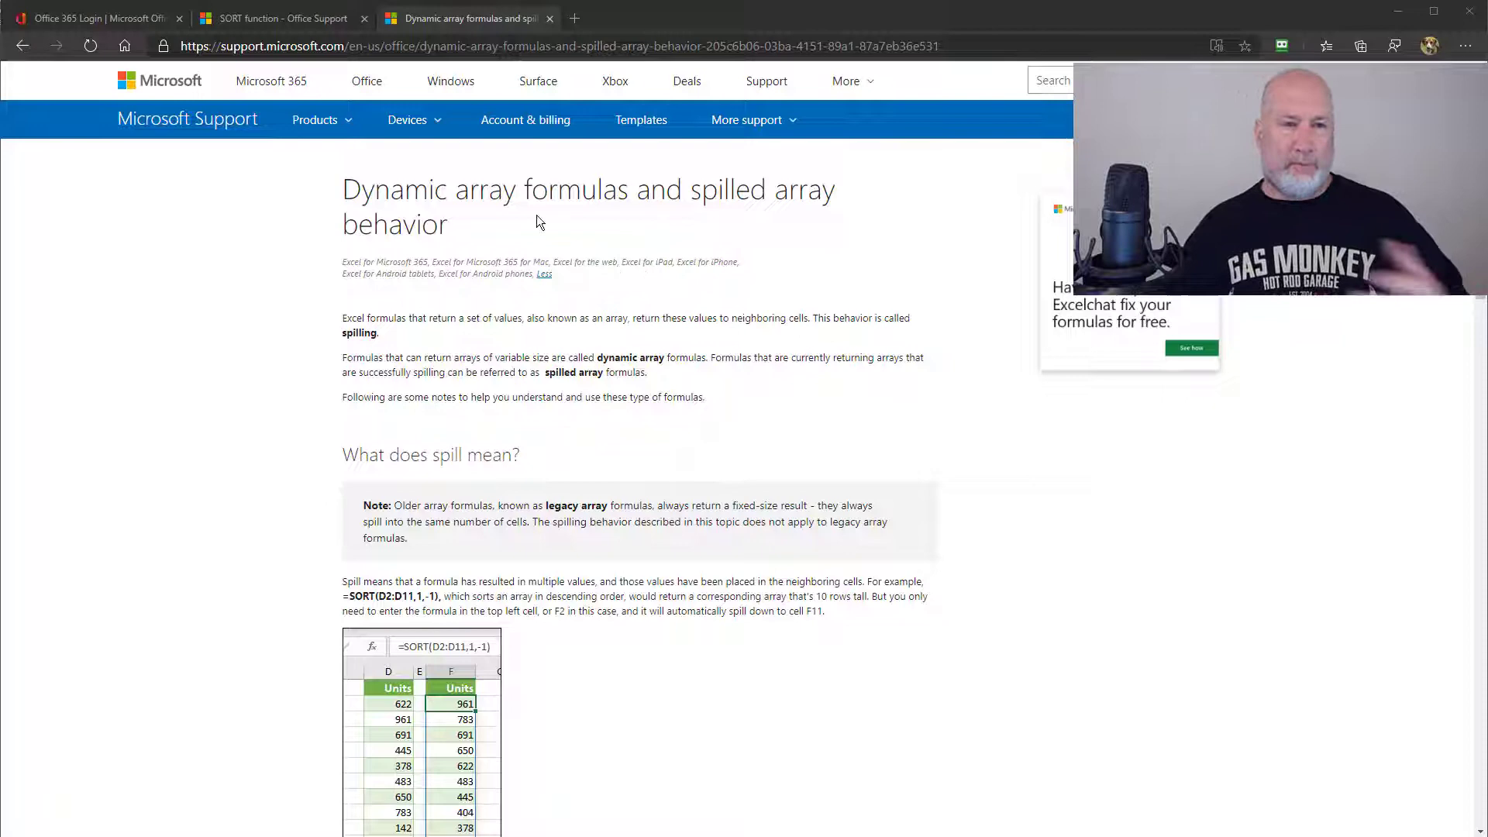
Sign back into Office with the saved account password and open Customer - Dynamic Array Functions in Excel
{"action": "left_click", "coordinate": [121, 21]}
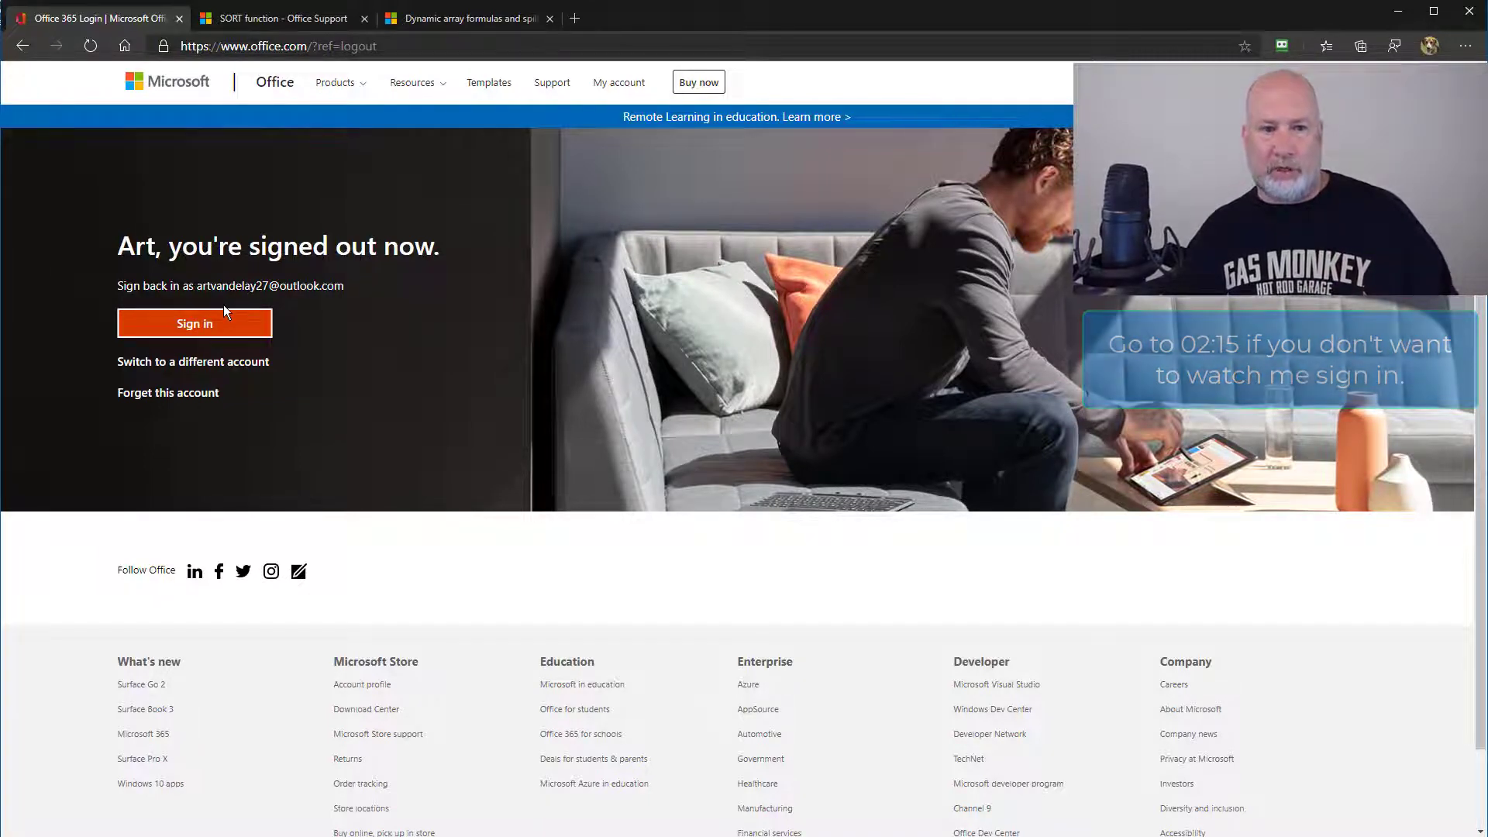
{"action": "left_click", "coordinate": [213, 329]}
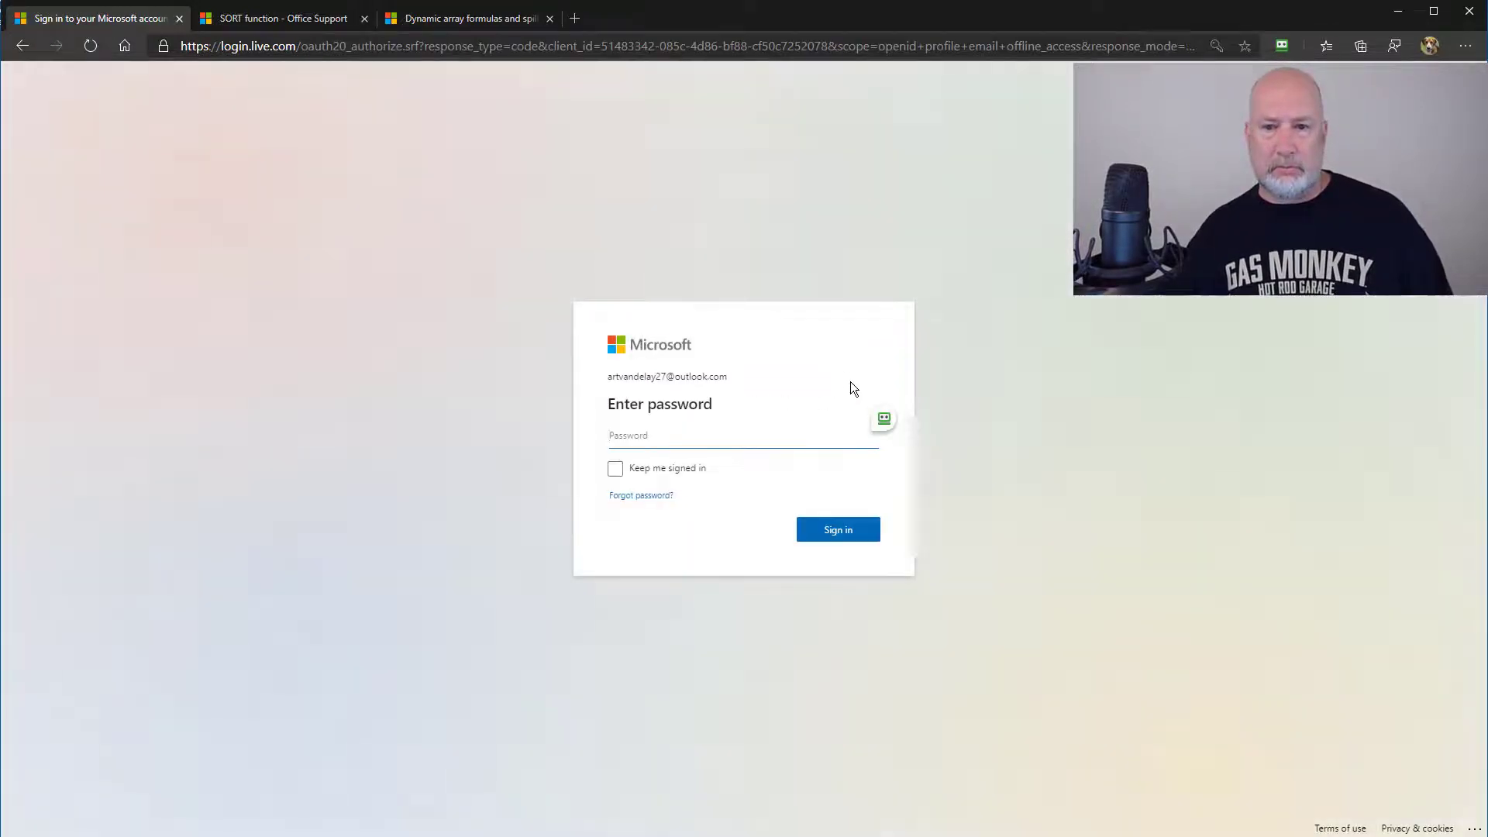
{"action": "left_click", "coordinate": [883, 426]}
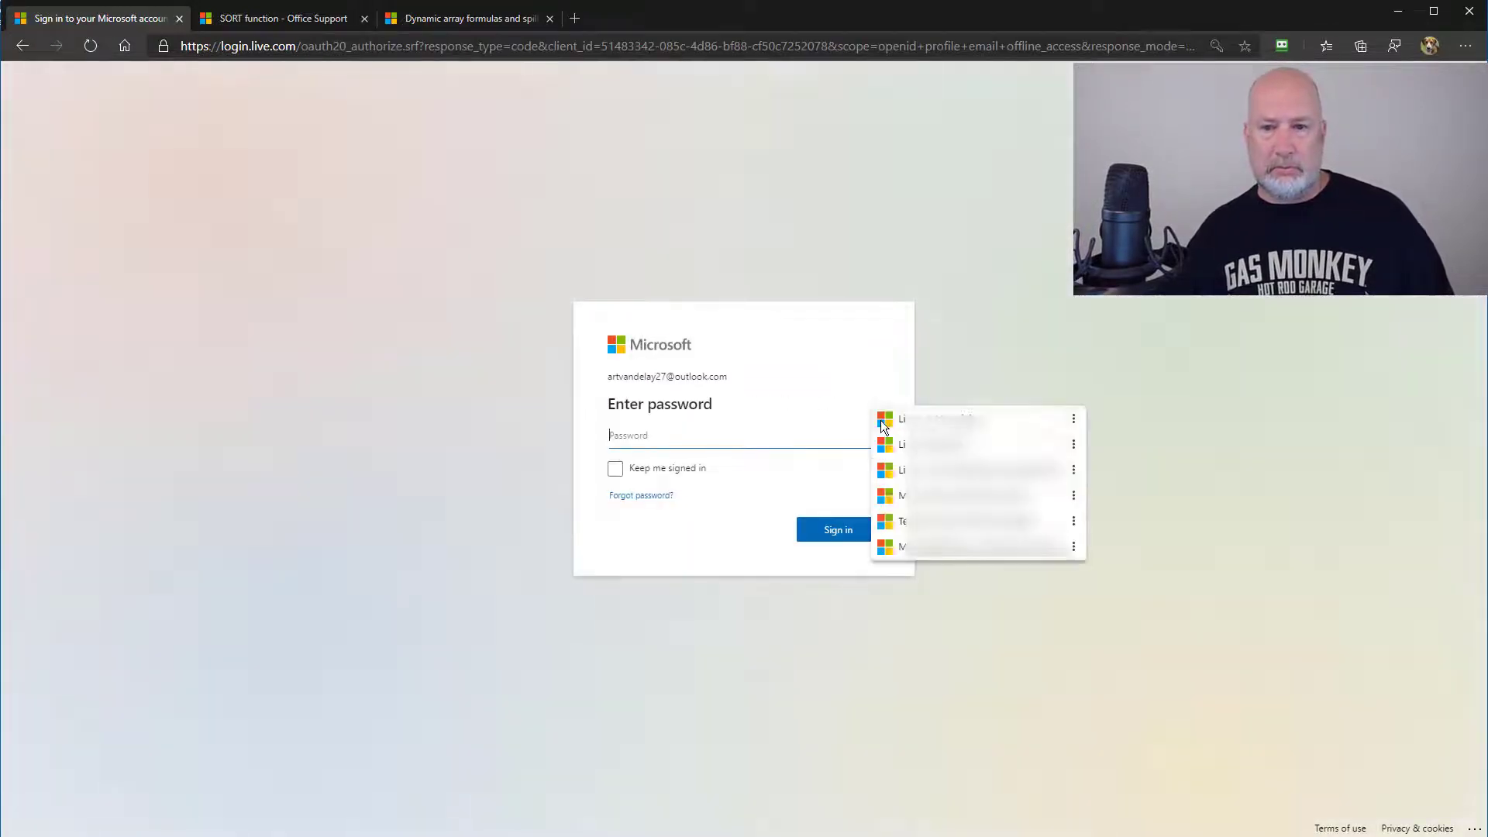
{"action": "left_click", "coordinate": [932, 426]}
{"action": "left_click", "coordinate": [844, 535]}
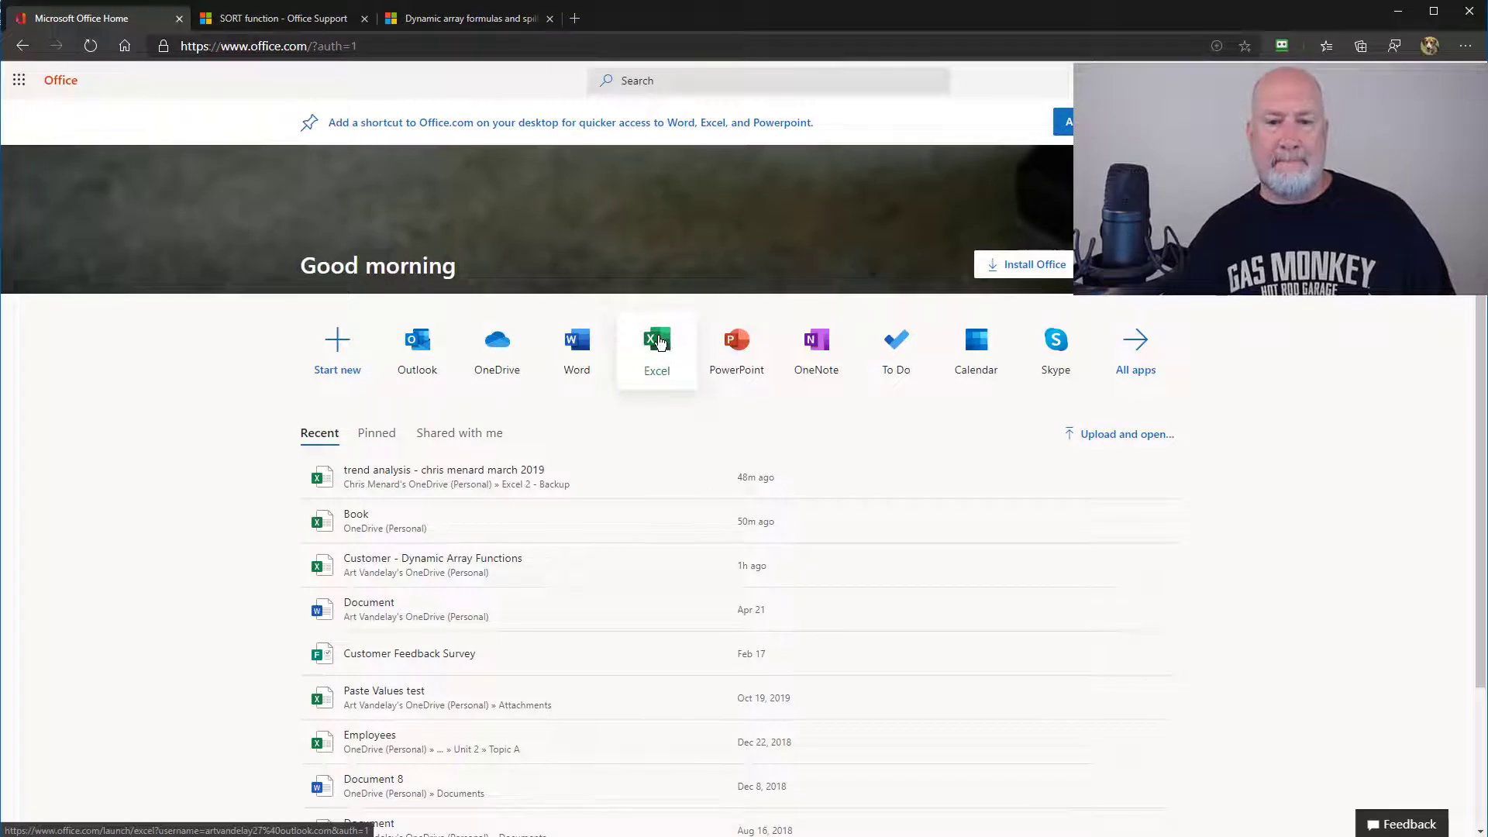
{"action": "left_click", "coordinate": [658, 342]}
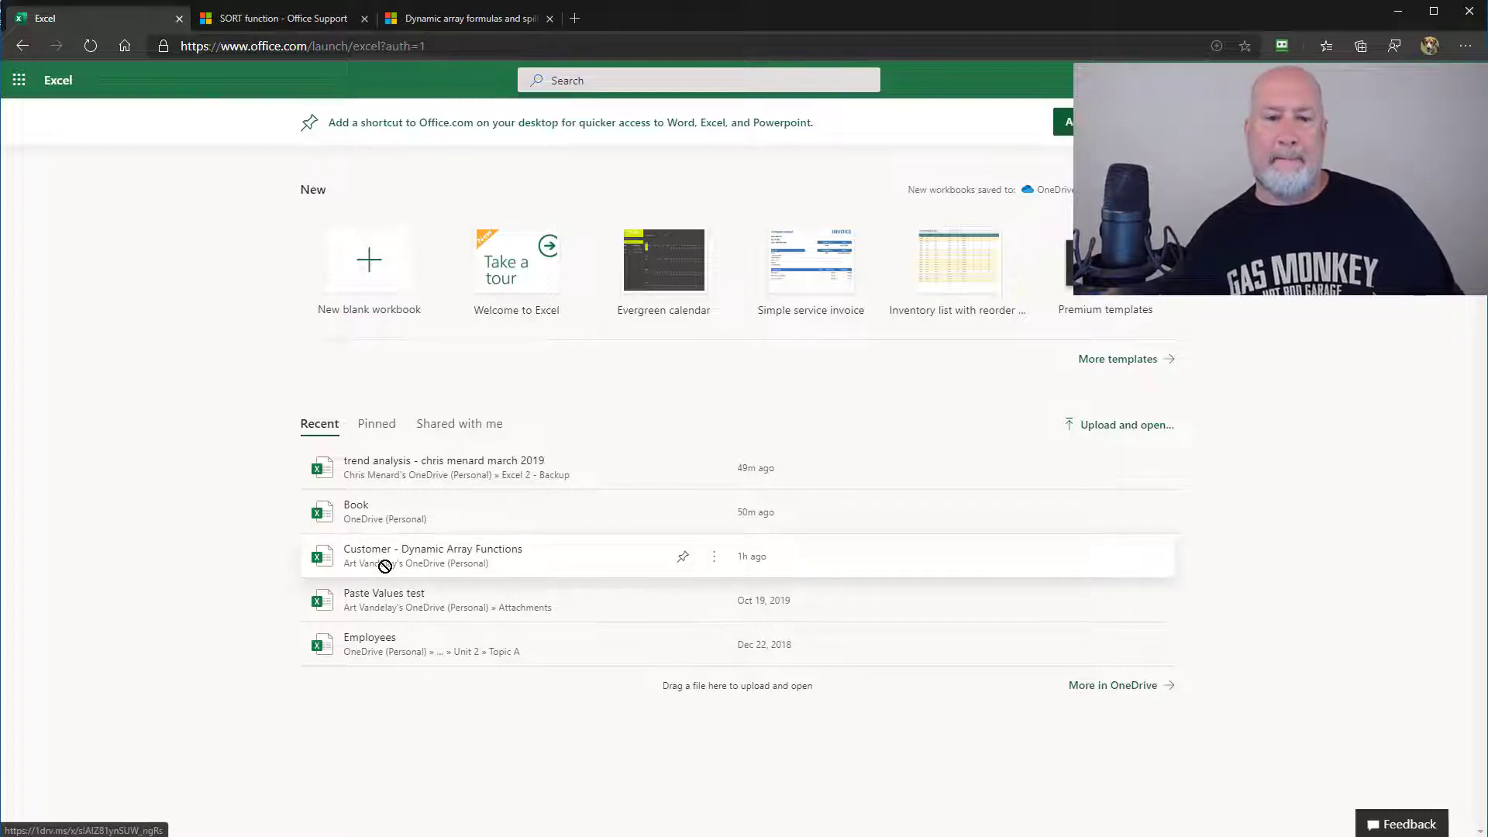
{"action": "left_click", "coordinate": [385, 566]}
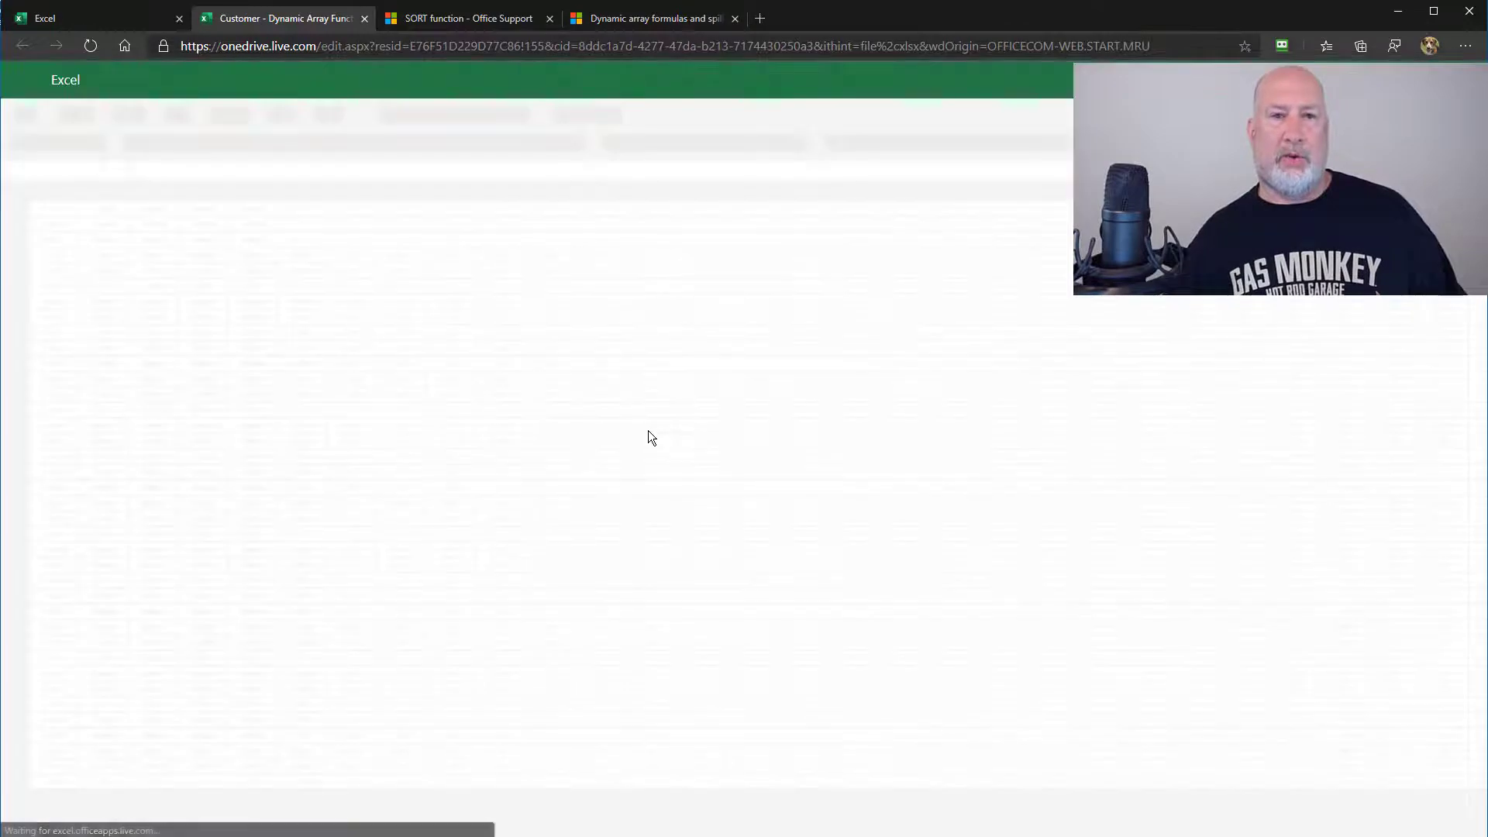
Enter =SORT(A2:H15) in K2 so the 14 customer rows spill into K2:R15
{"action": "left_click", "coordinate": [589, 269]}
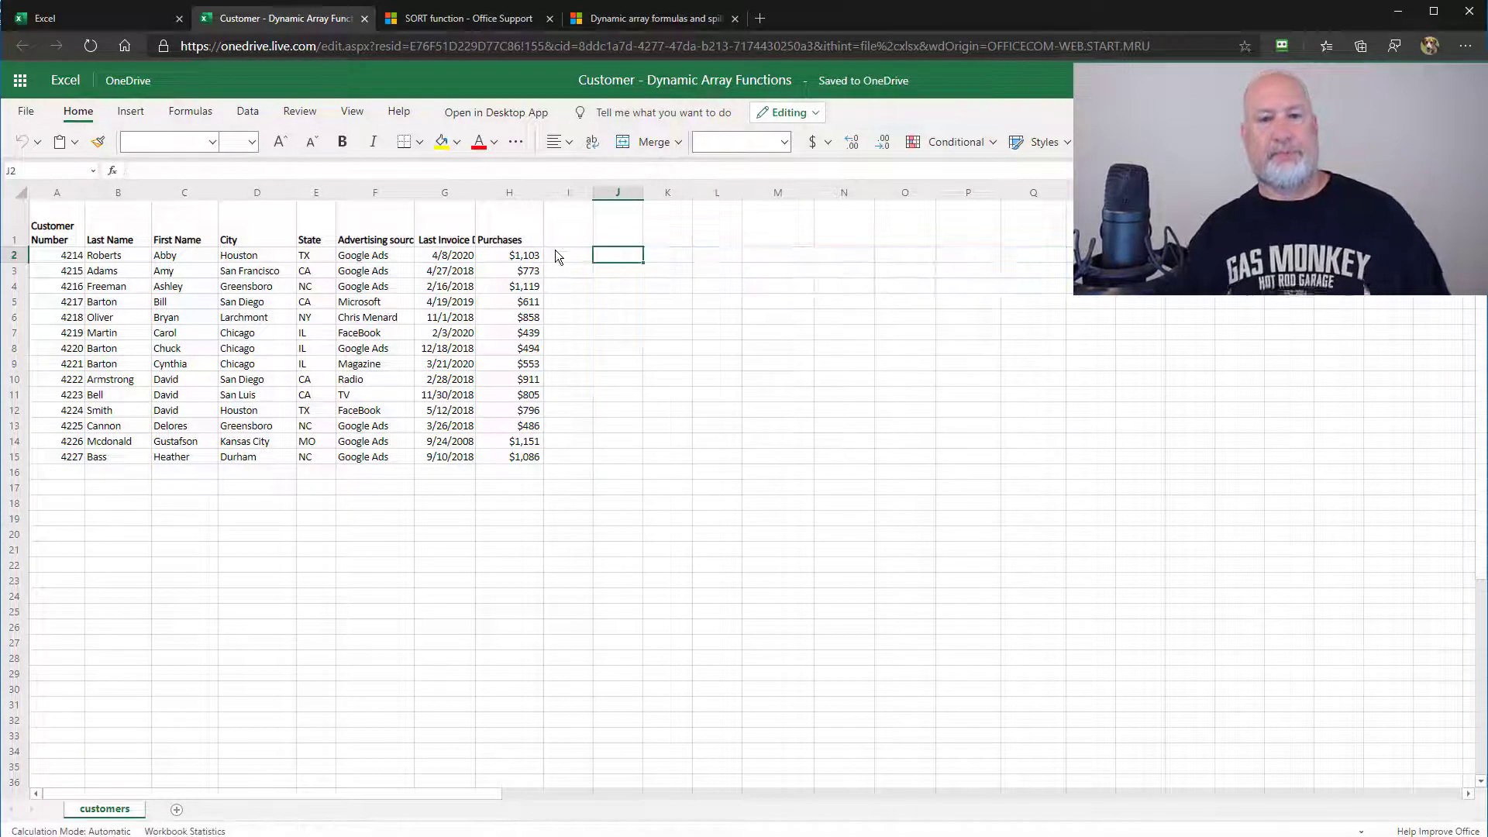
{"action": "left_click", "coordinate": [557, 254]}
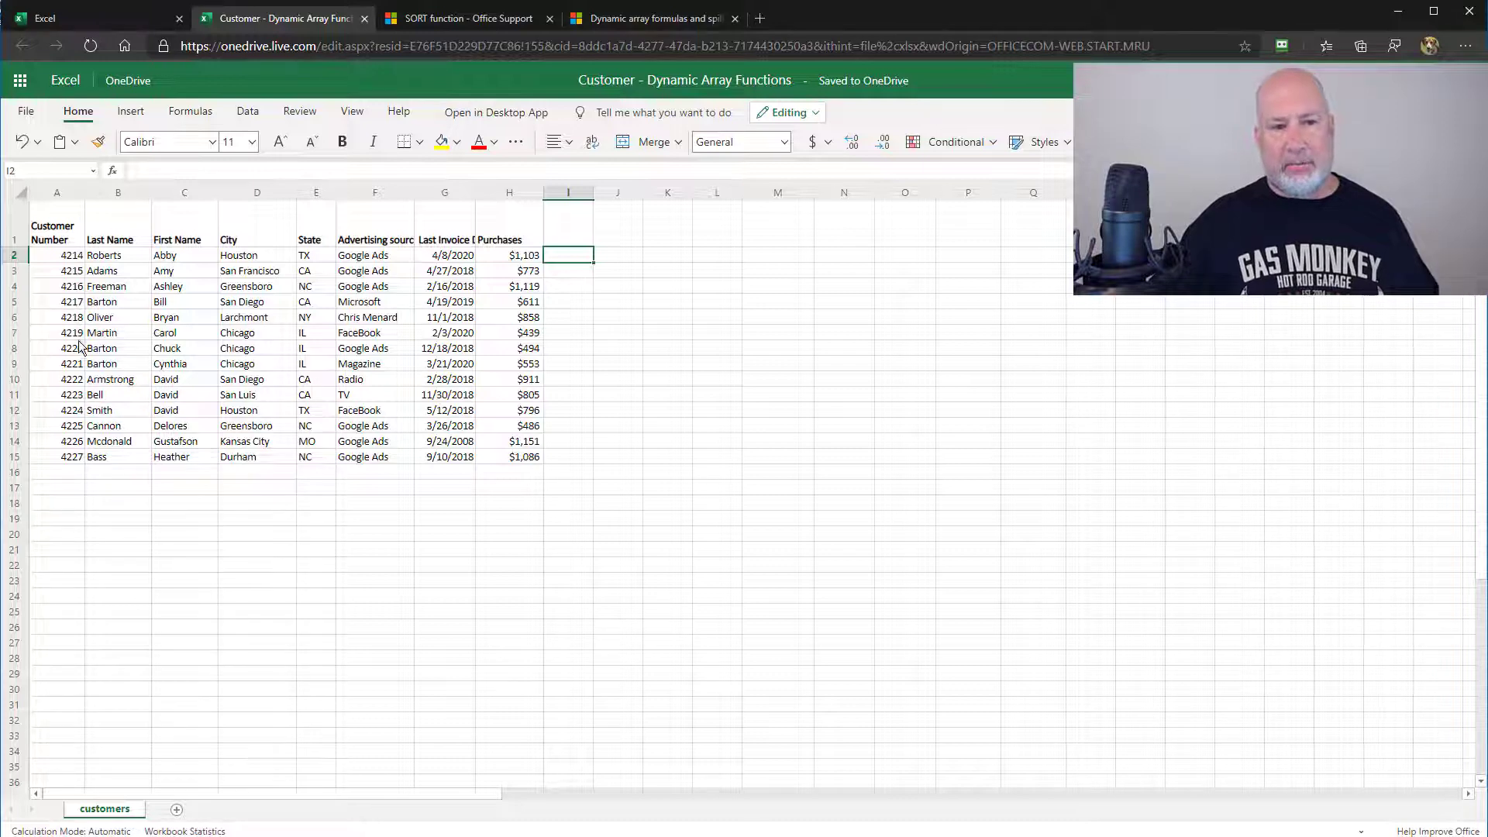
{"action": "left_click", "coordinate": [661, 258]}
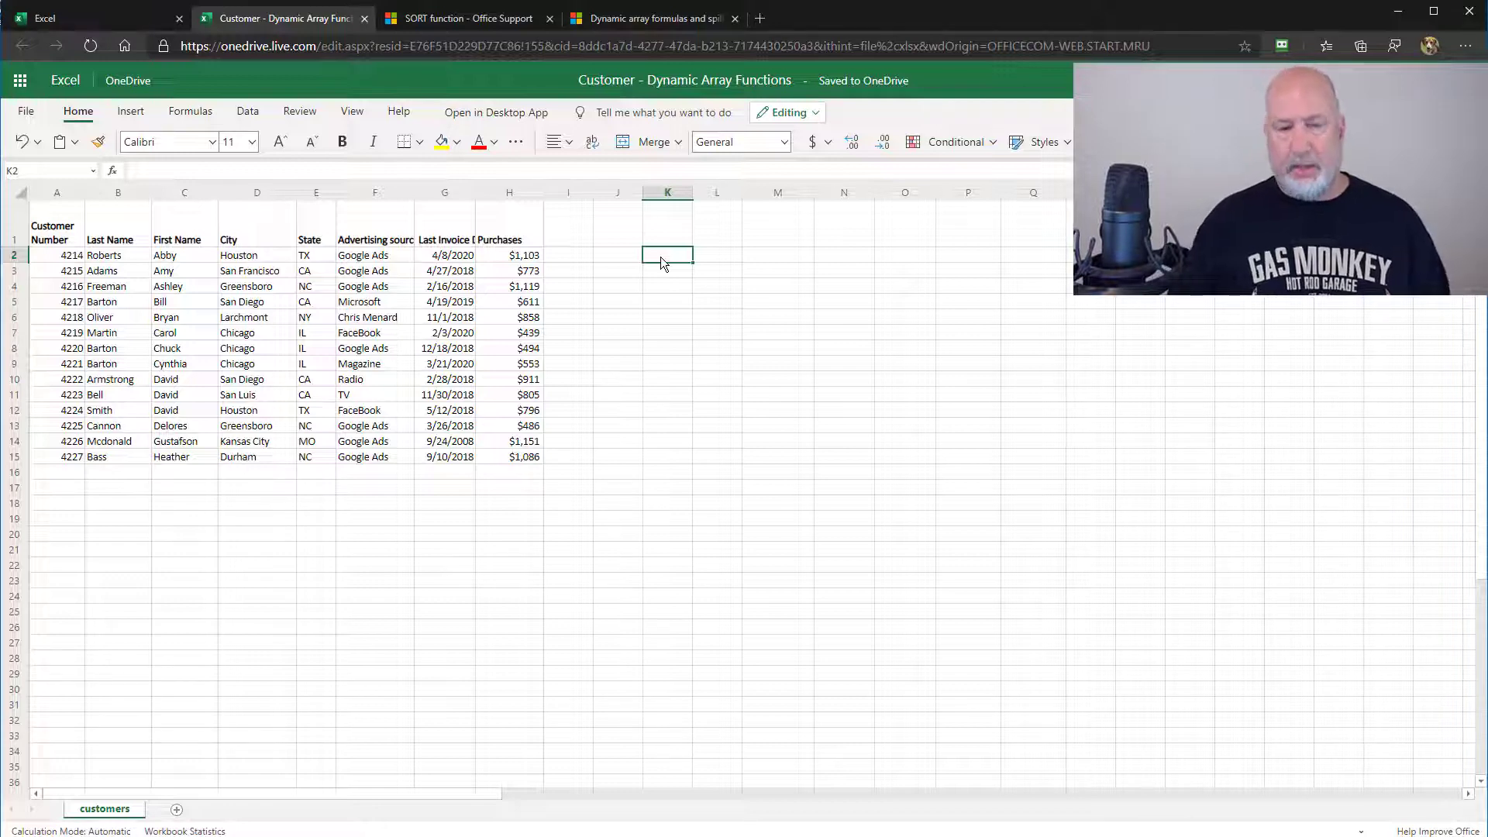
{"action": "type", "text": "="}
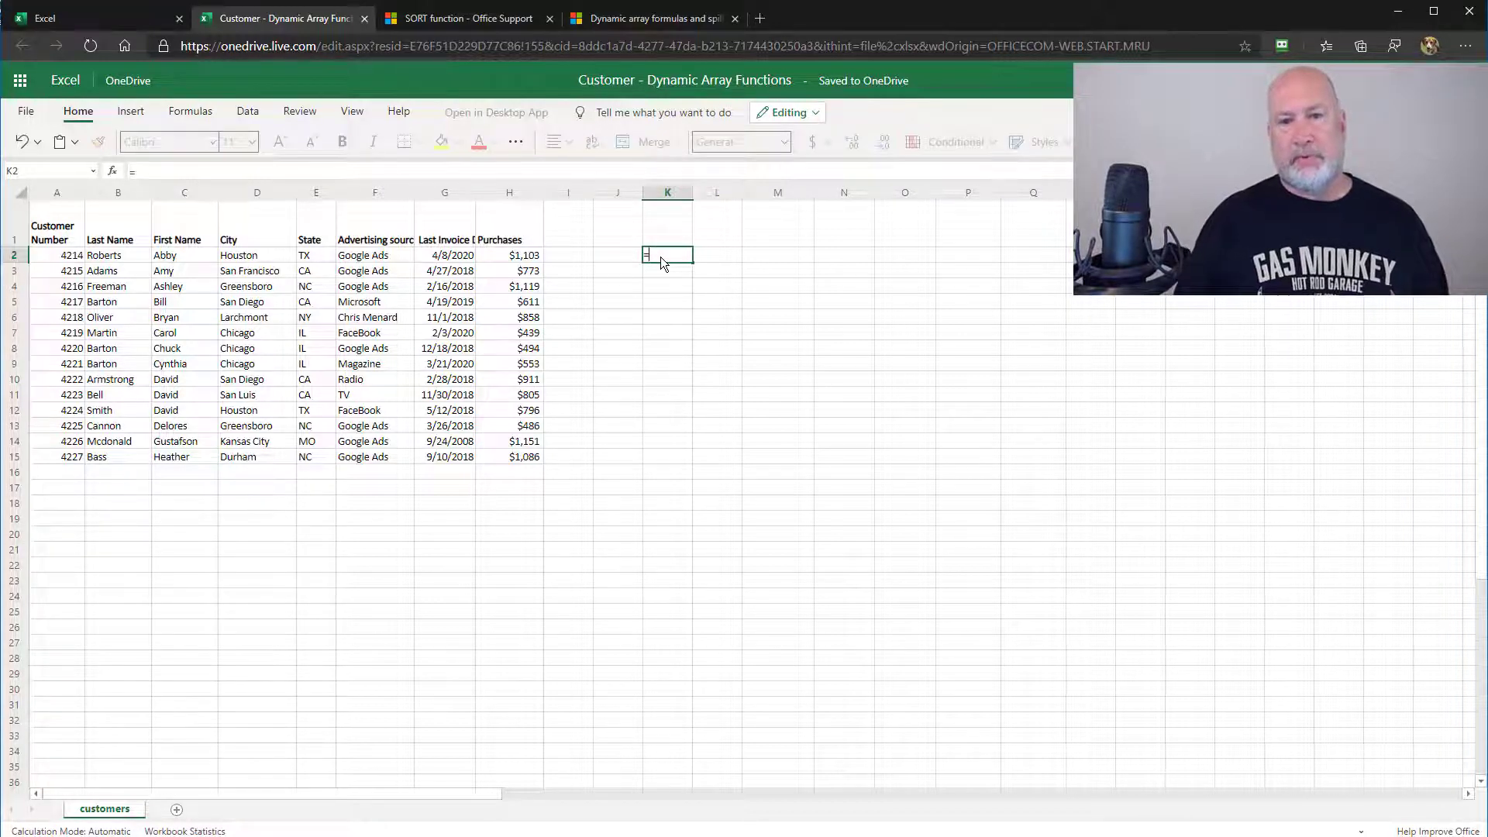
{"action": "type", "text": "sor"}
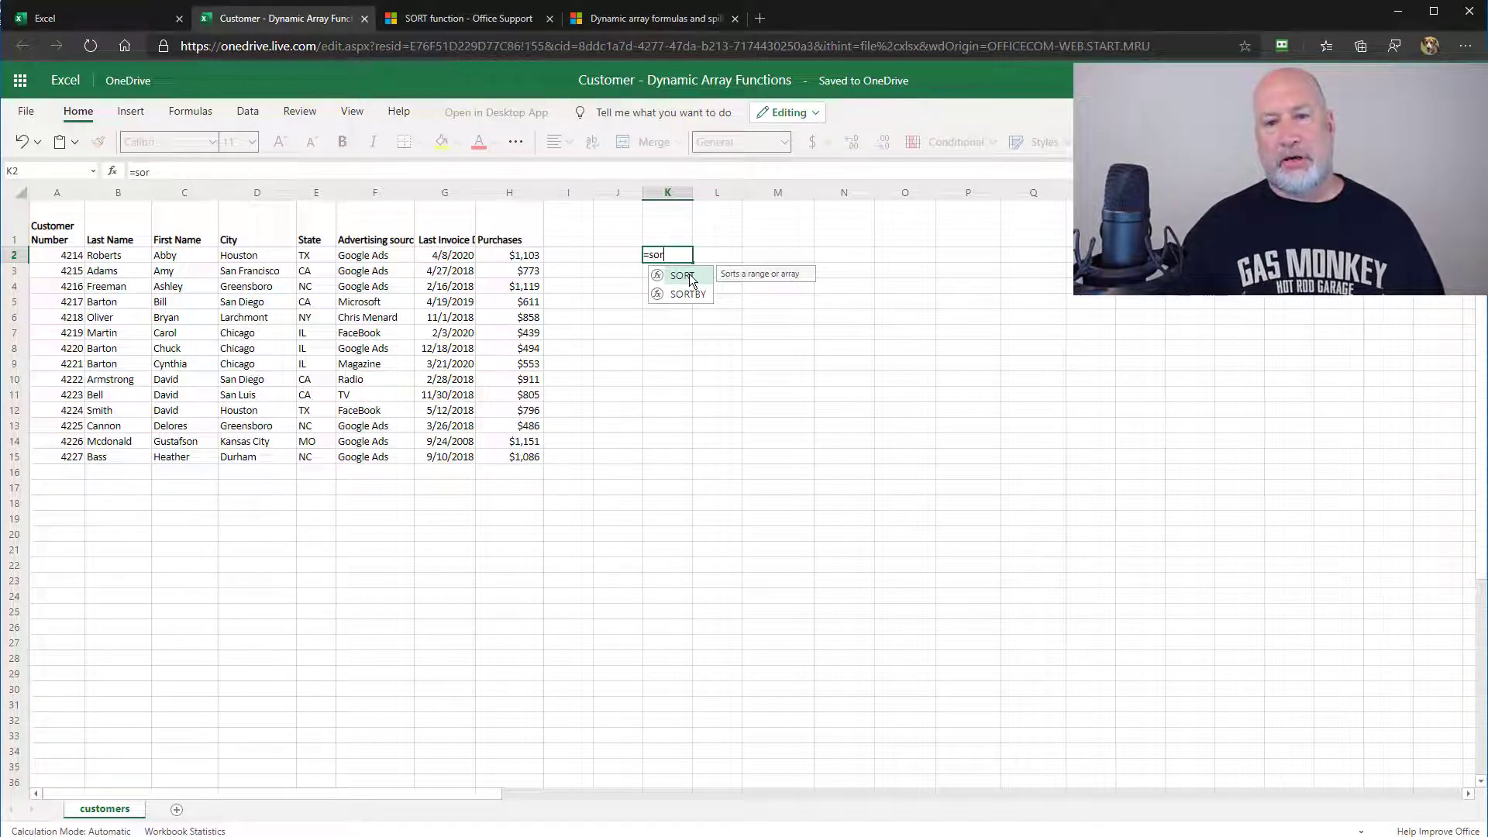
{"action": "double_click", "coordinate": [689, 278]}
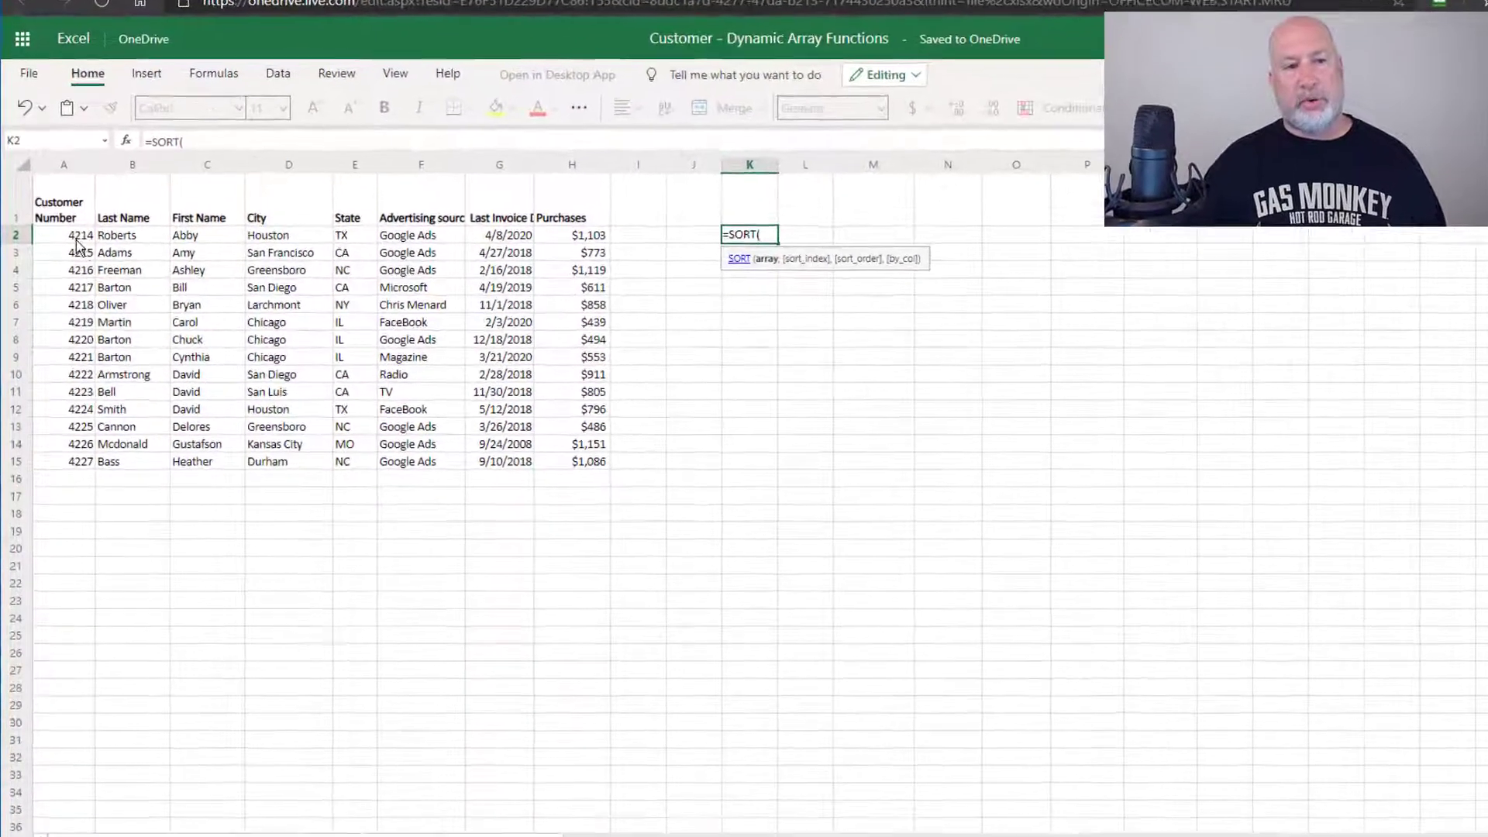
{"action": "left_click", "coordinate": [75, 238]}
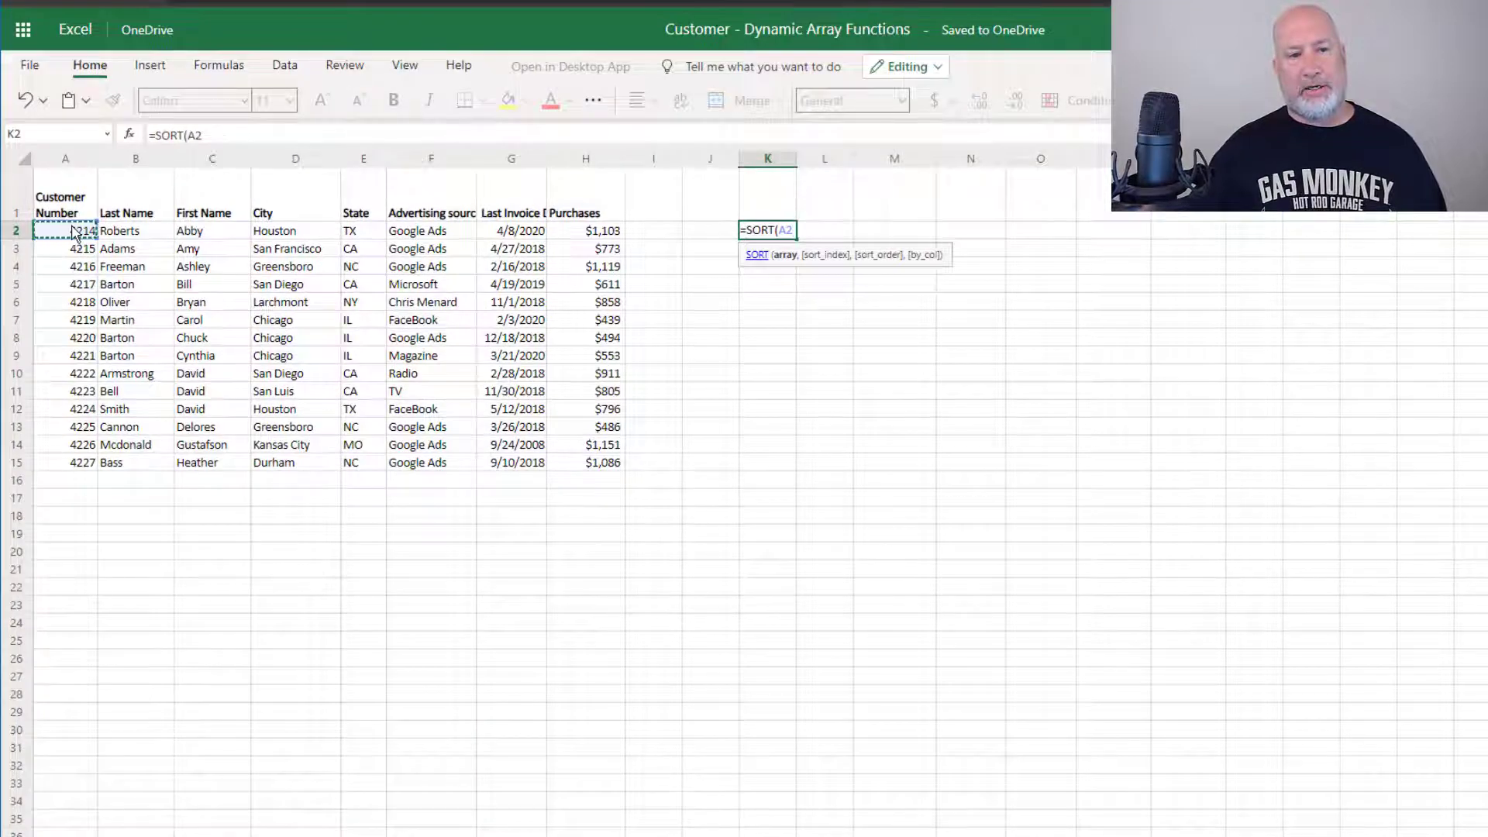
{"action": "left_click_drag", "start_coordinate": [75, 234], "coordinate": [571, 467]}
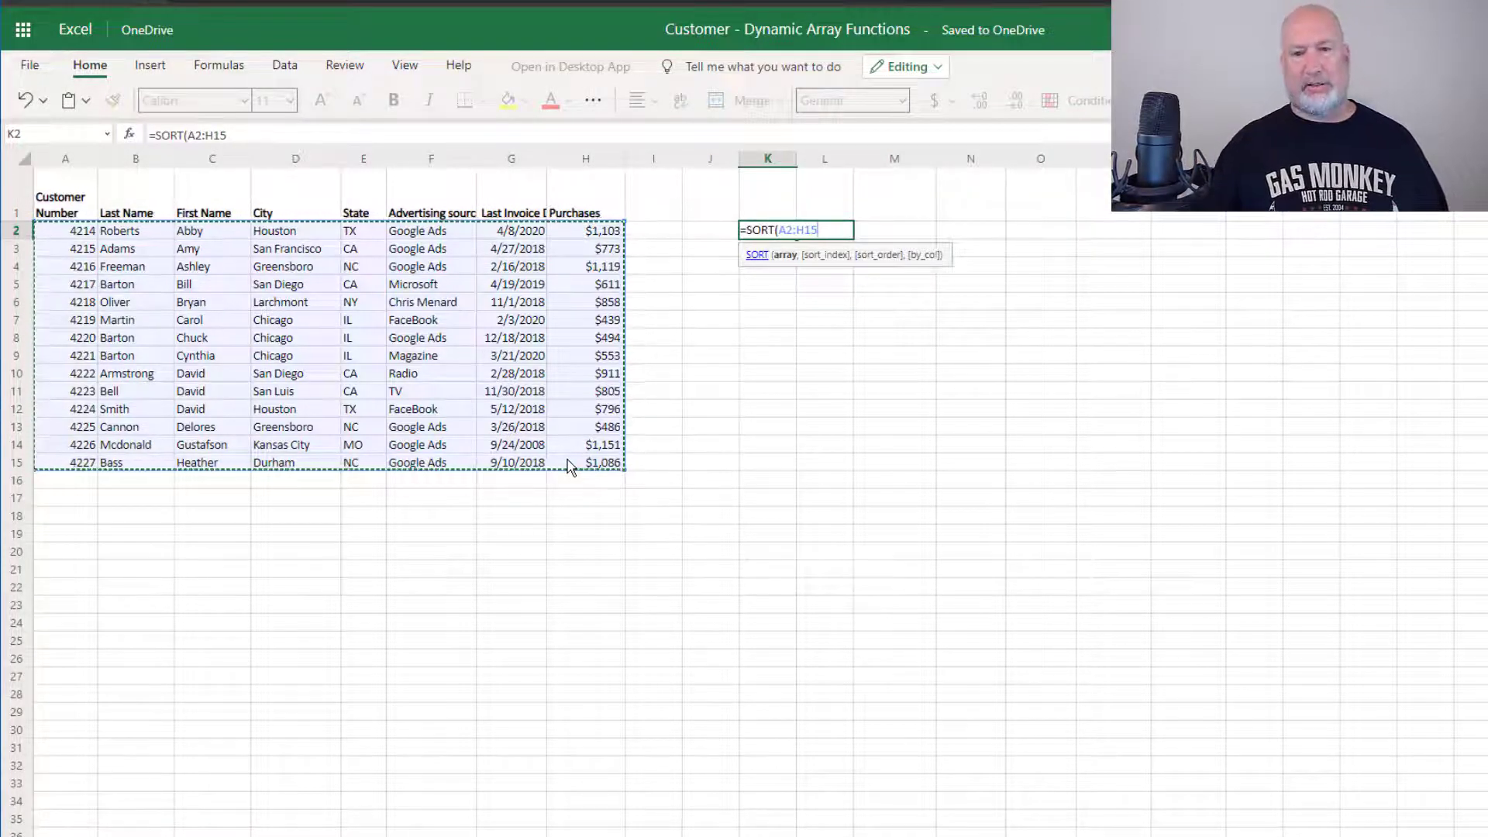
{"action": "key", "text": "Return"}
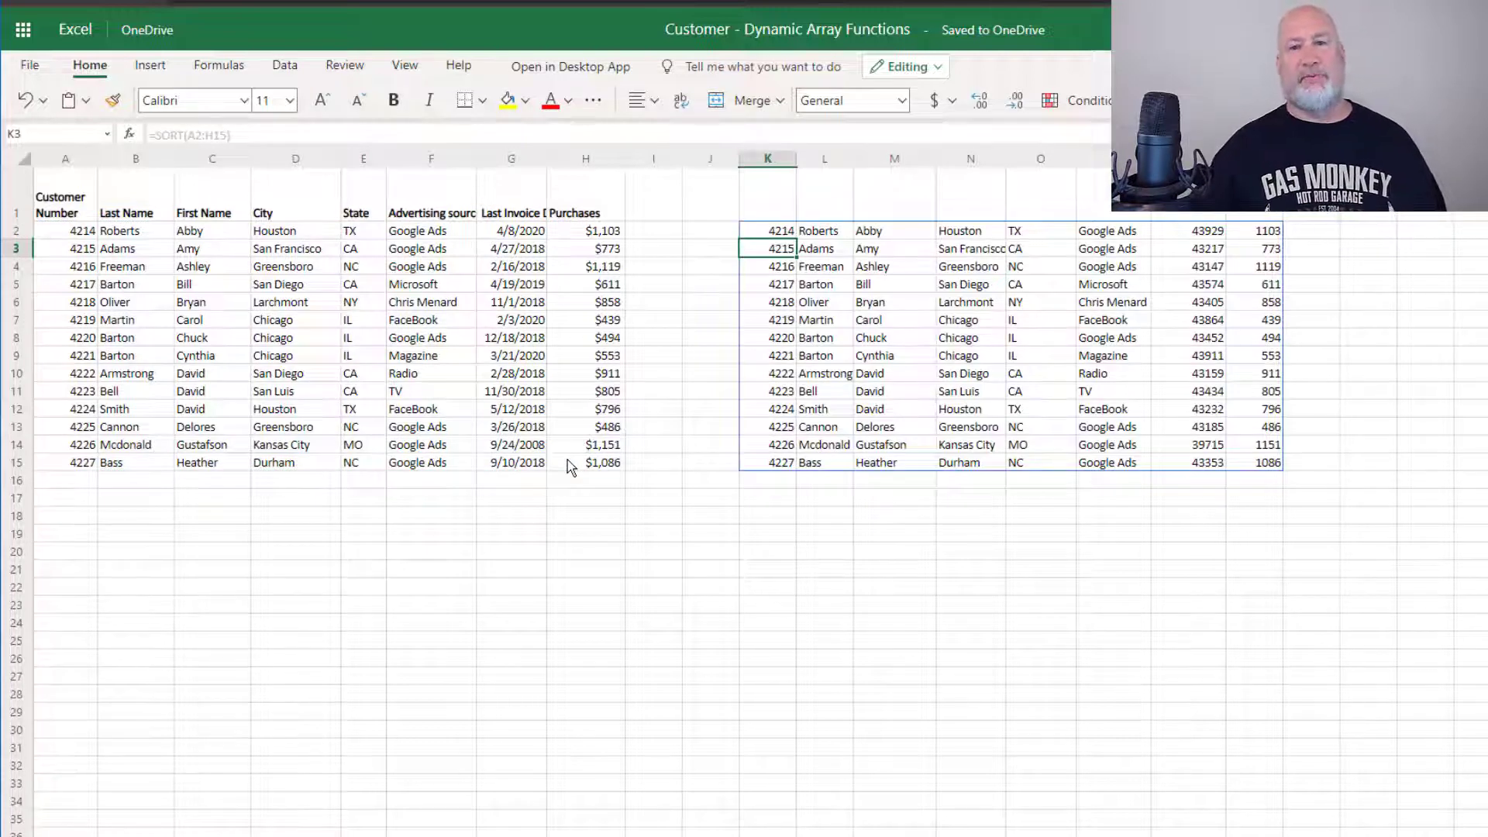
Sort the original customer data ascending by First Name
{"action": "left_click", "coordinate": [777, 235]}
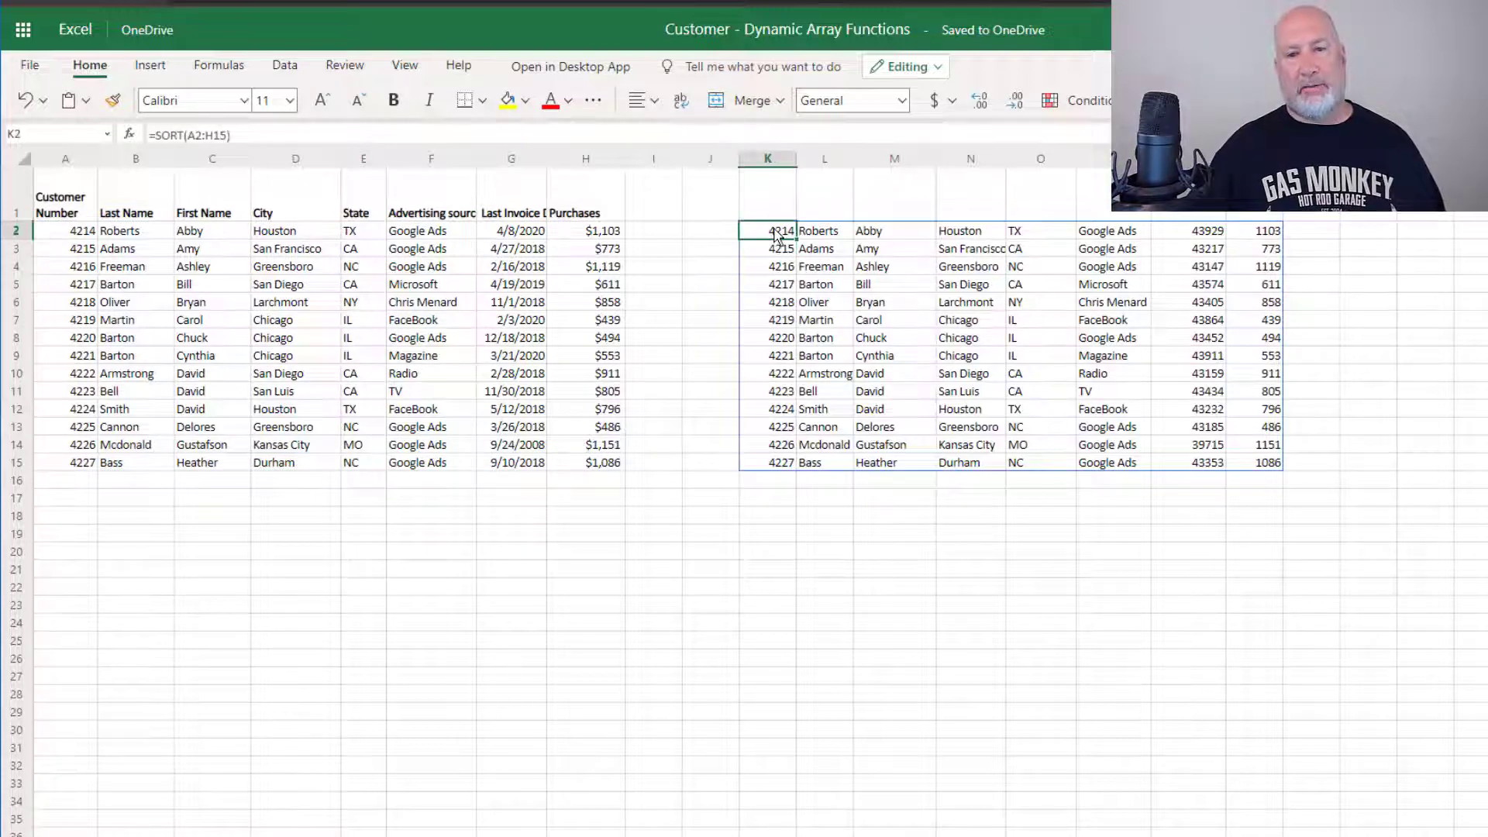
{"action": "left_click", "coordinate": [207, 251]}
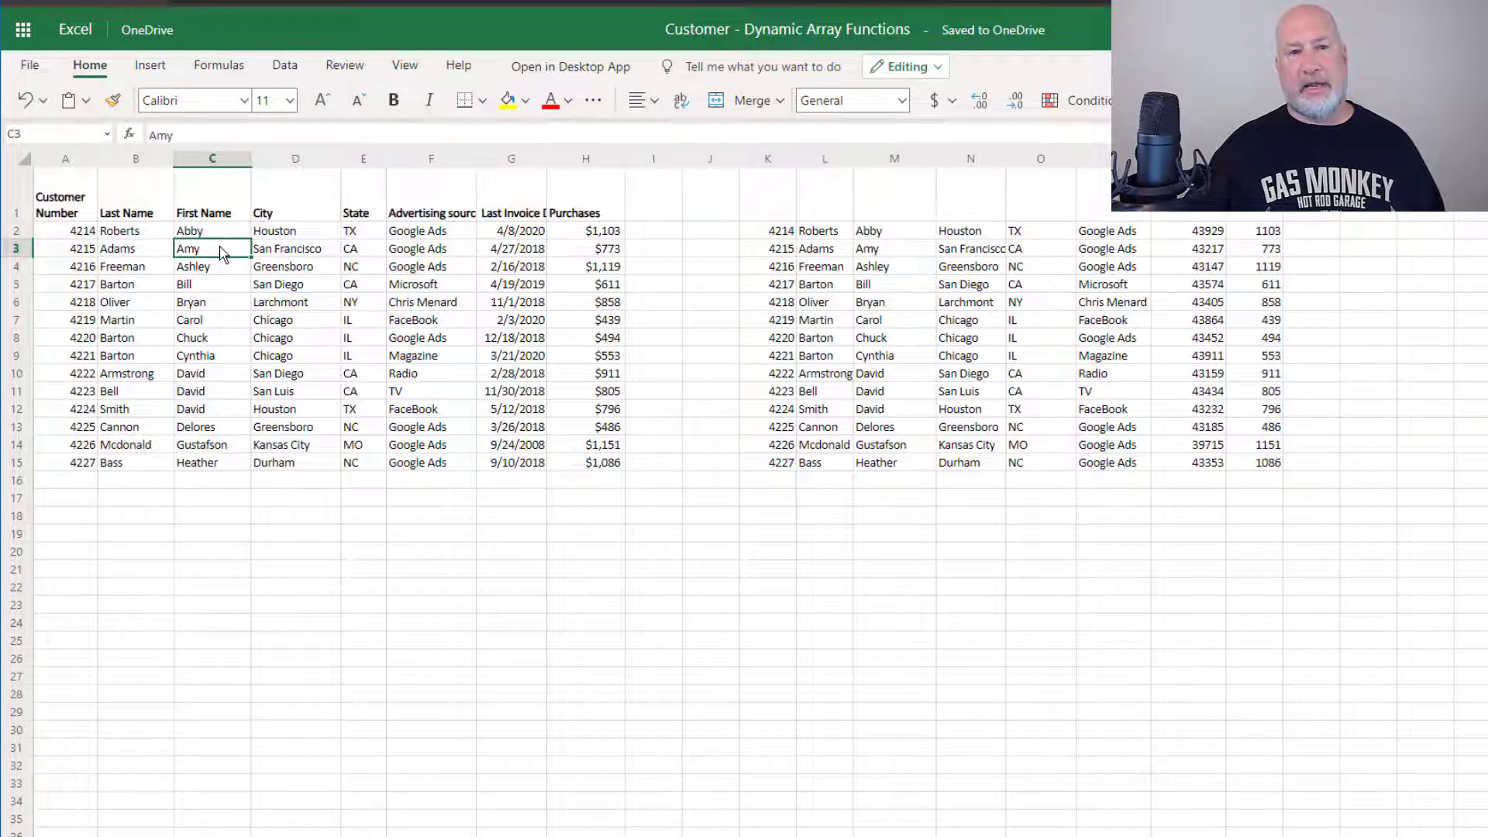
{"action": "left_click", "coordinate": [285, 67]}
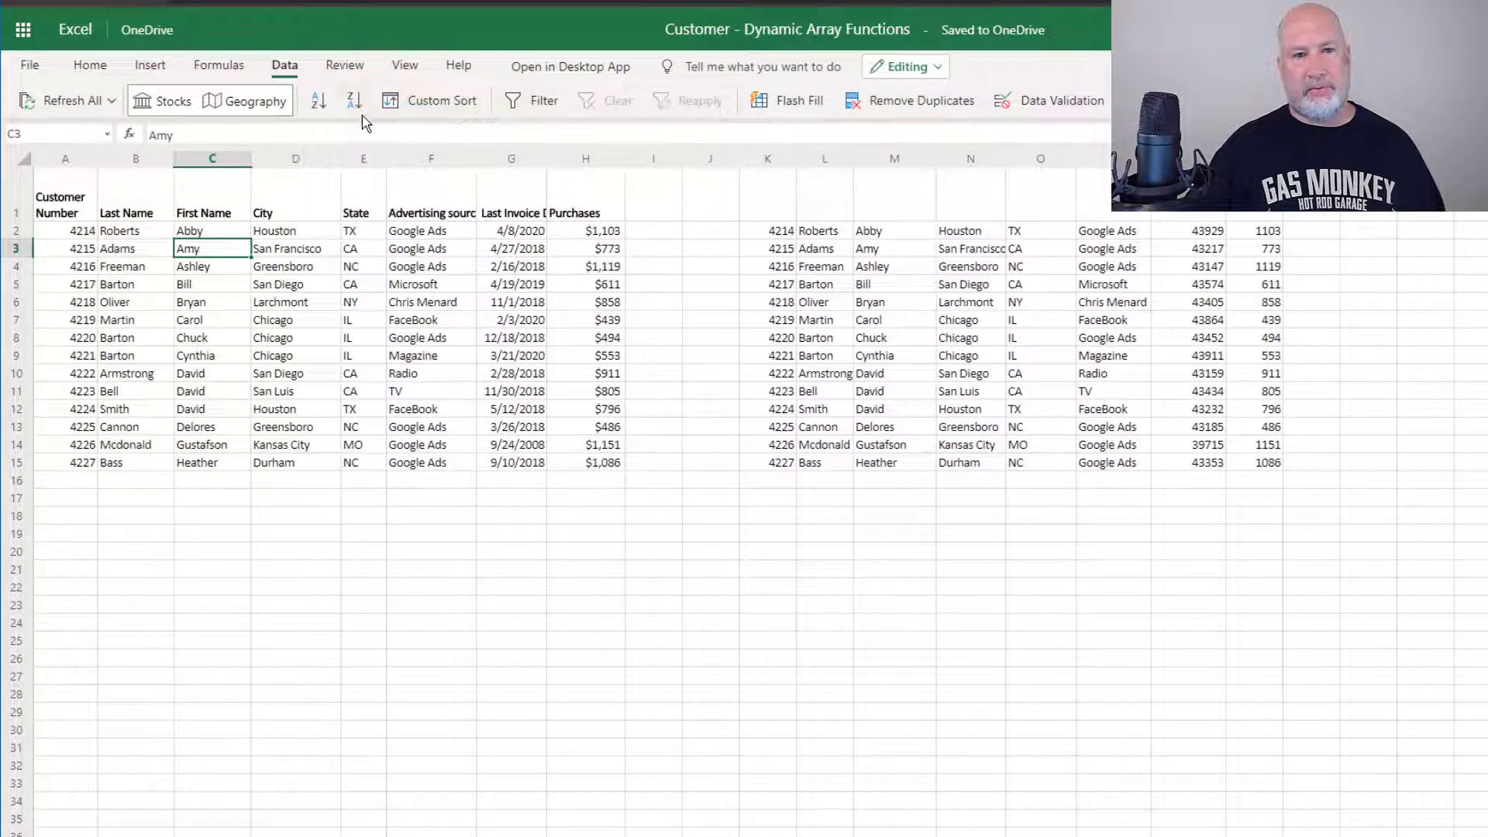
{"action": "left_click", "coordinate": [319, 103]}
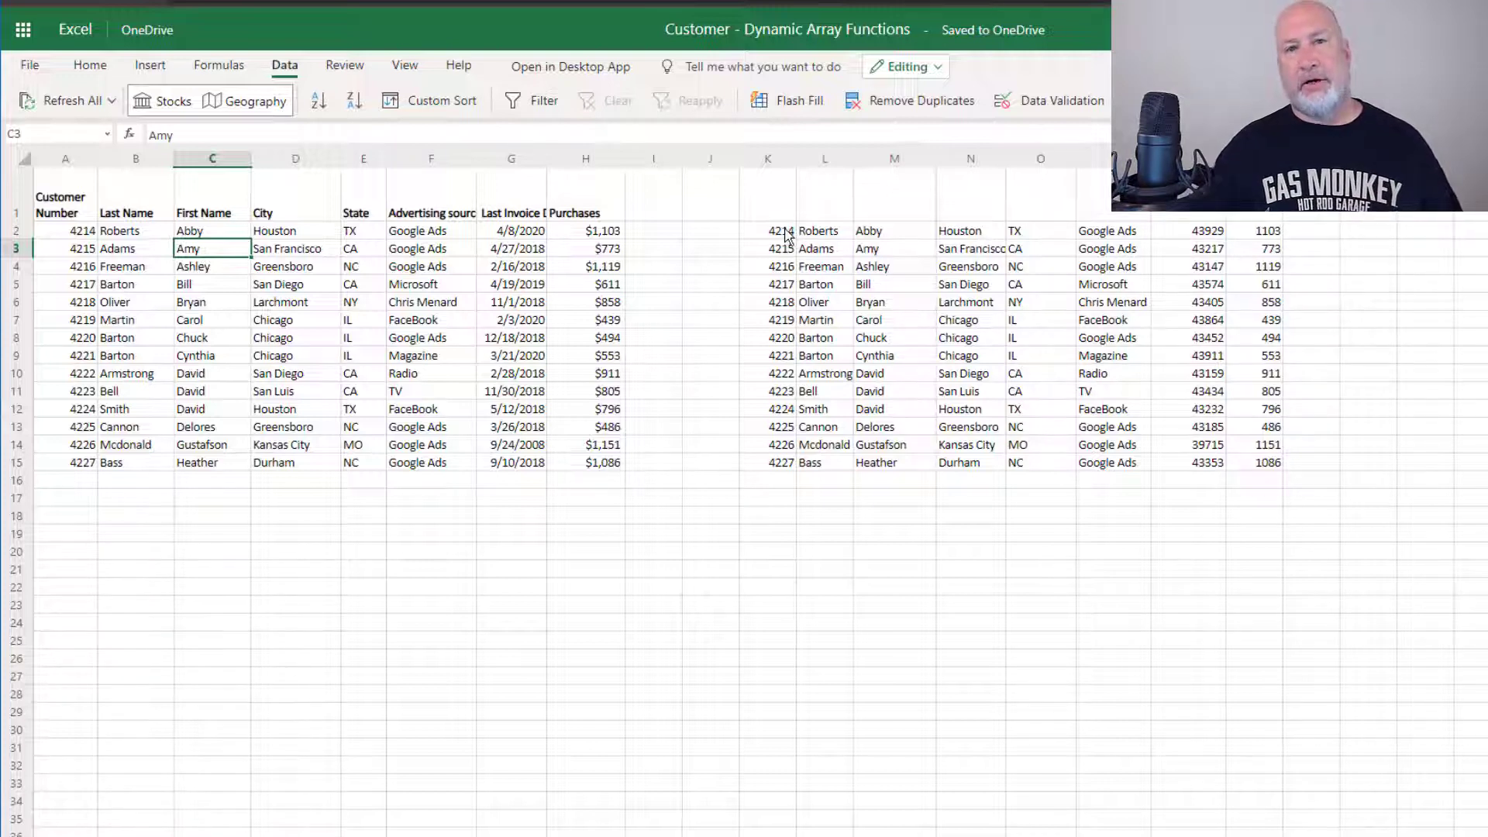
Confirm K2 holds the SORT formula while K3 and N5 contain only spilled results
{"action": "left_click", "coordinate": [787, 236]}
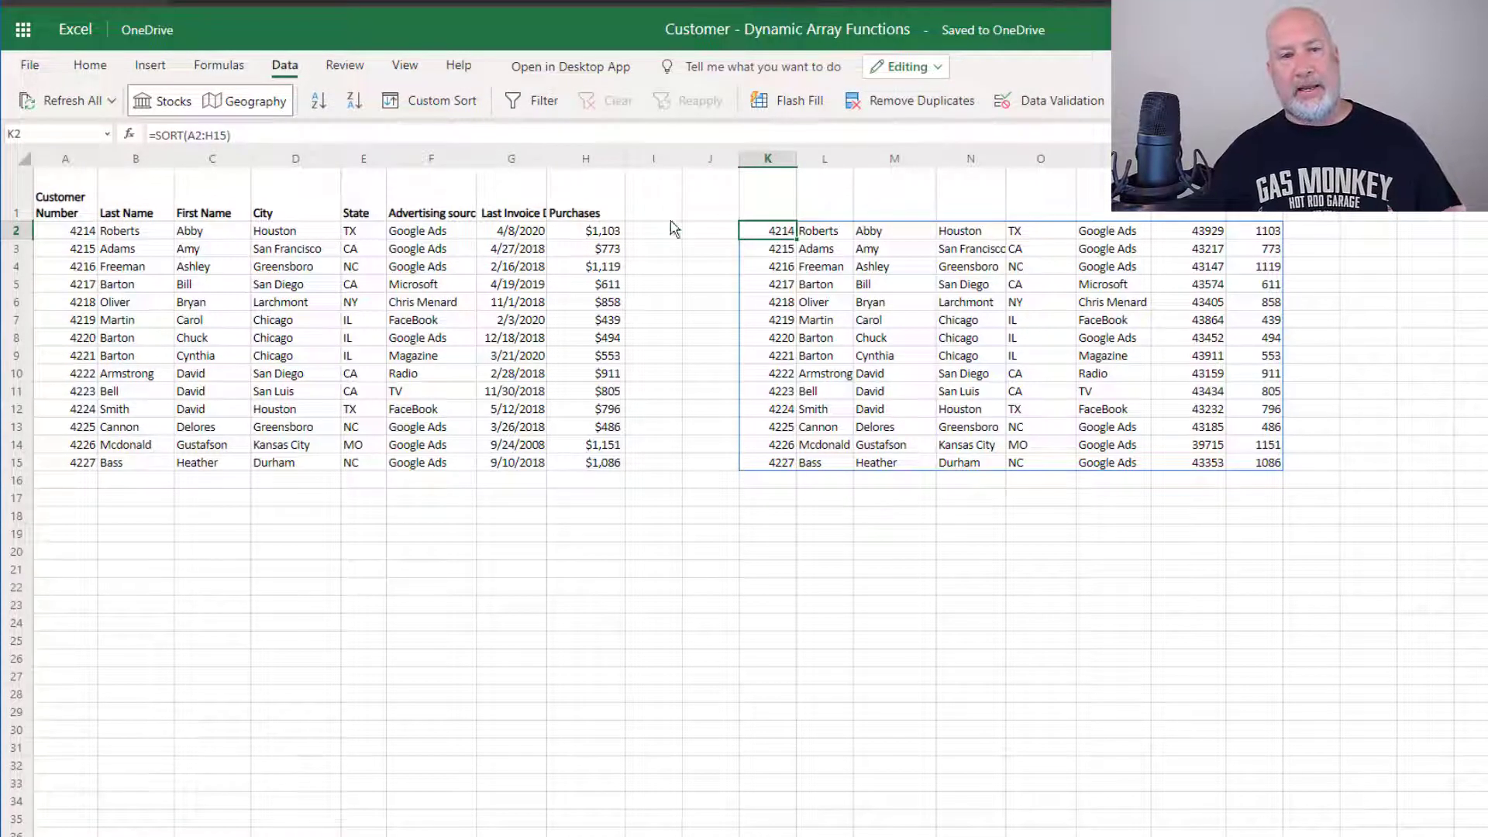
{"action": "left_click", "coordinate": [761, 252]}
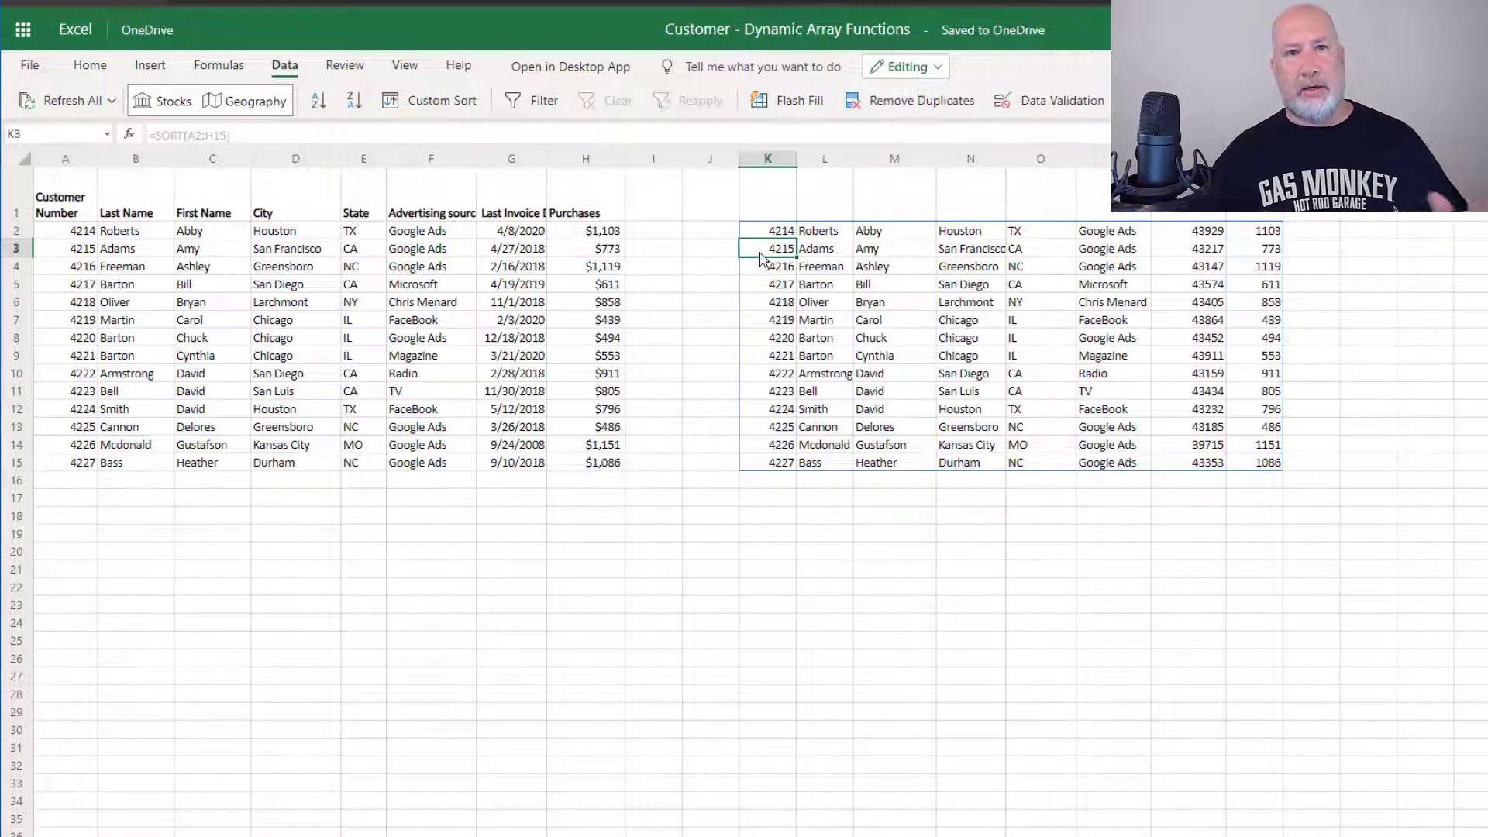
{"action": "left_click", "coordinate": [769, 268]}
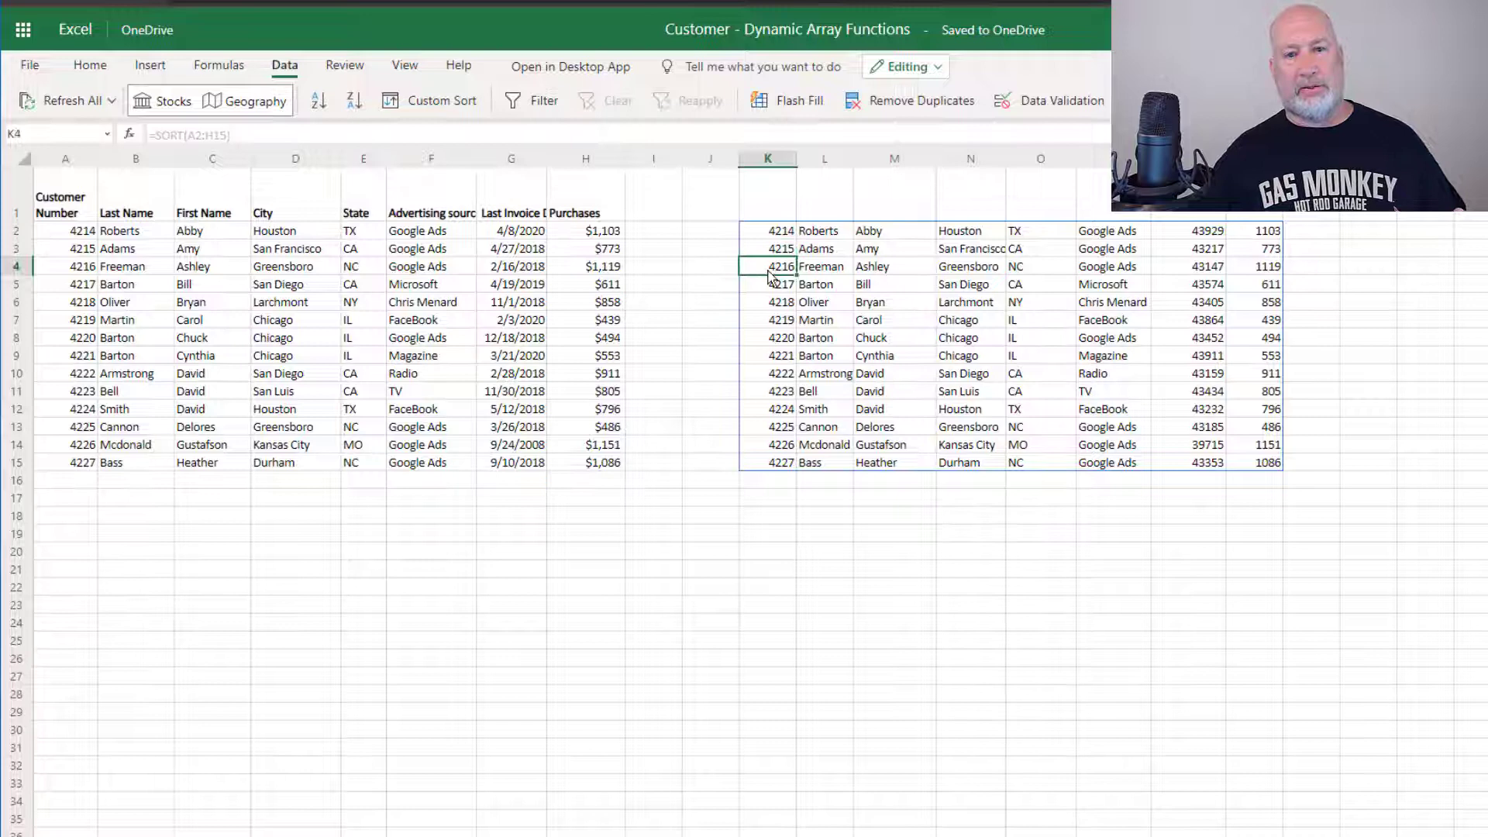
{"action": "left_click", "coordinate": [998, 287]}
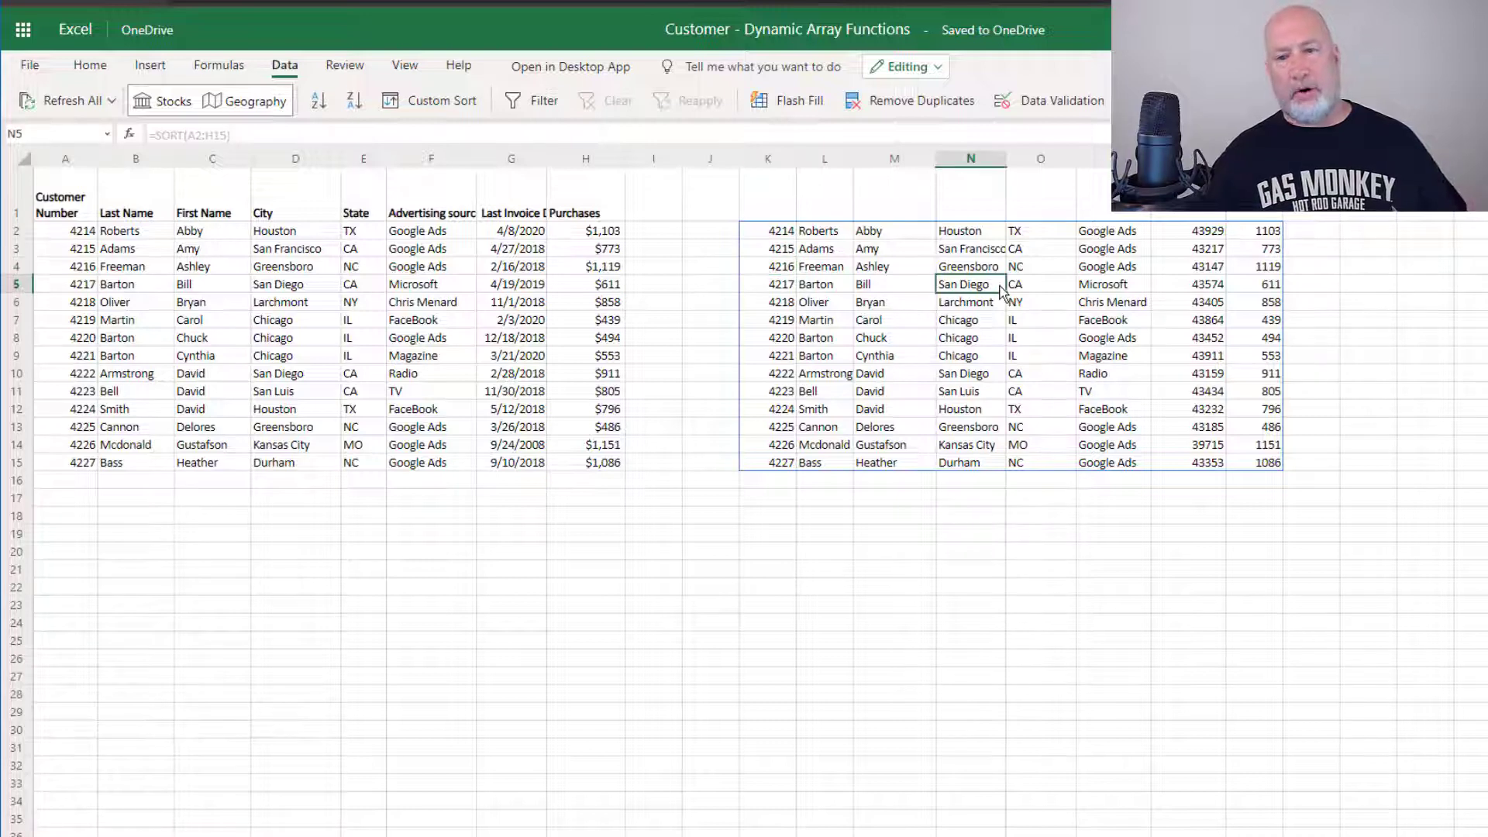
{"action": "left_click", "coordinate": [787, 230]}
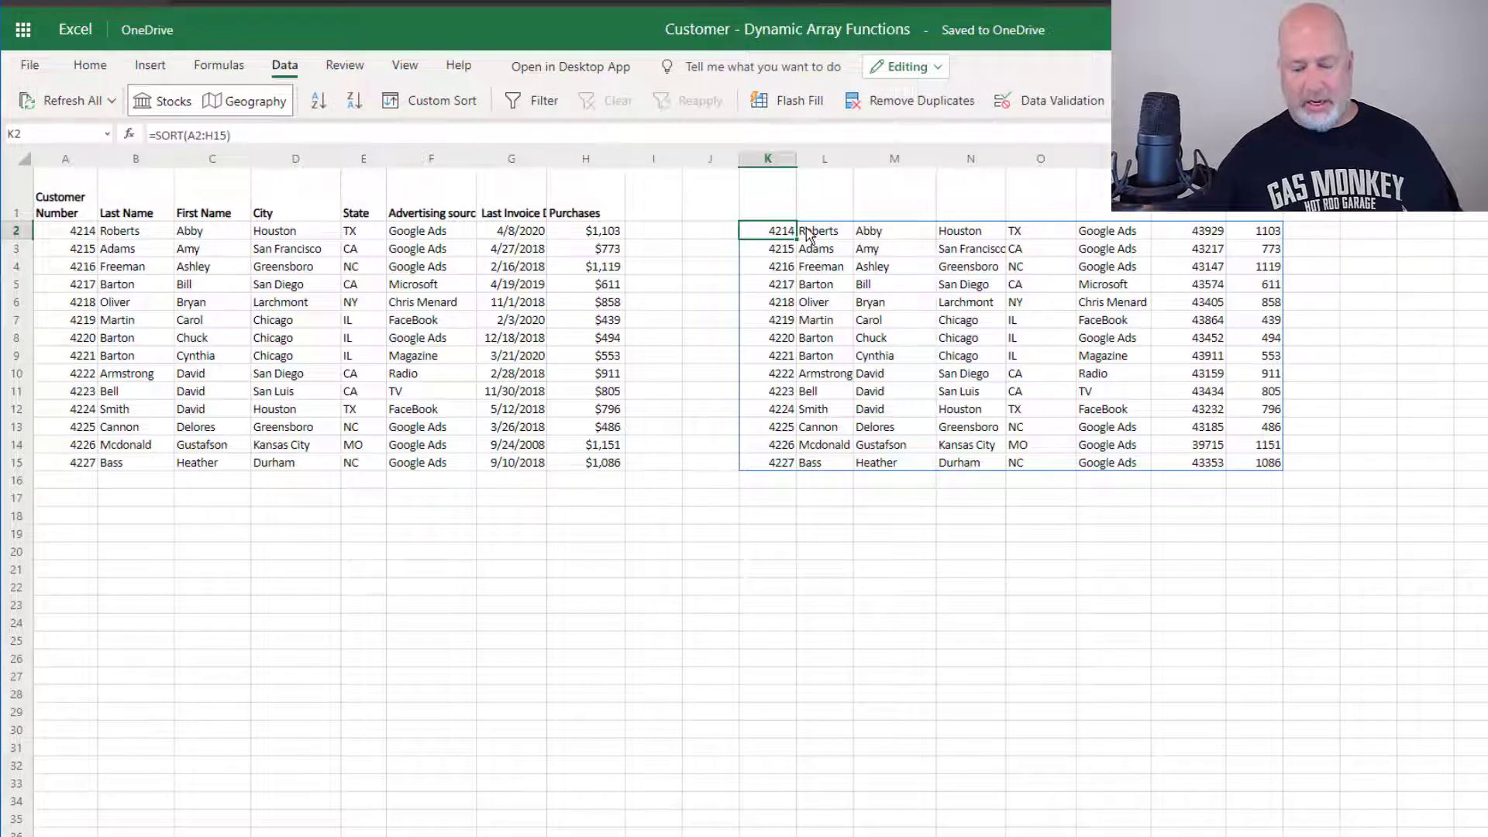
Replace the K2 formula with =SORT(A2:H15,6) to sort by advertising source
{"action": "key", "text": "Delete"}
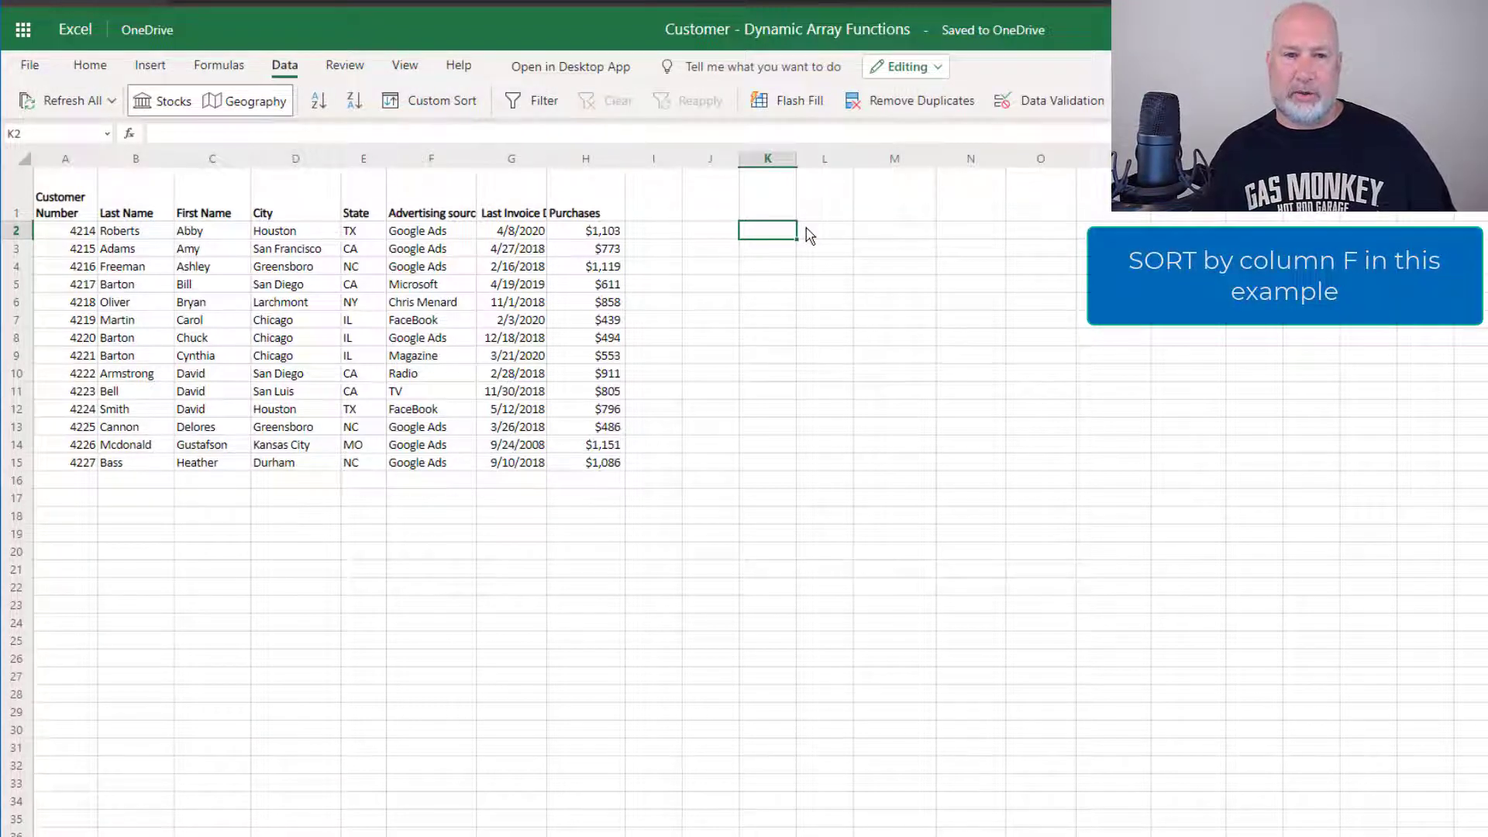
{"action": "type", "text": "="}
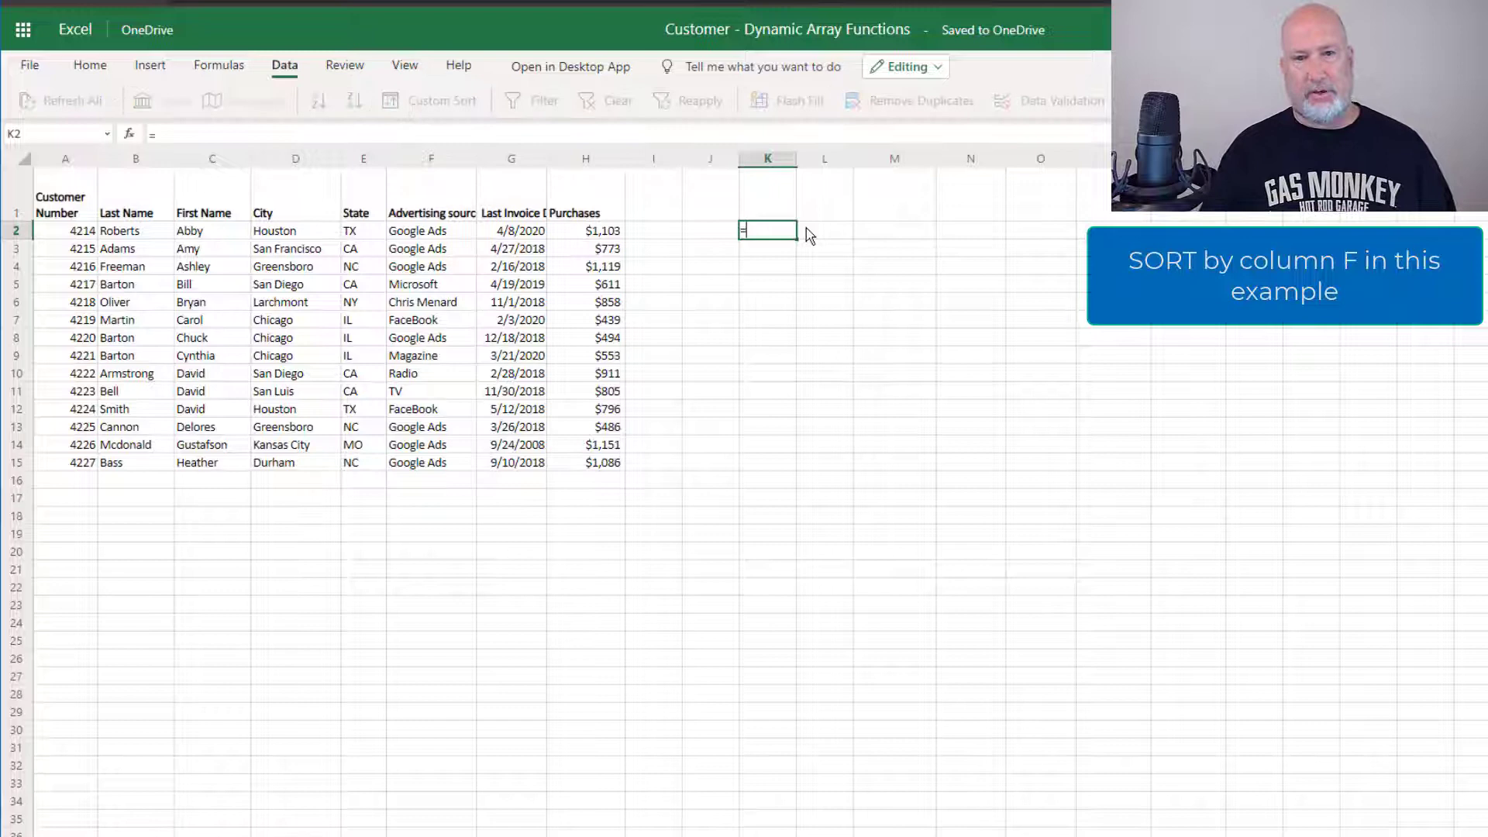
{"action": "type", "text": "sort"}
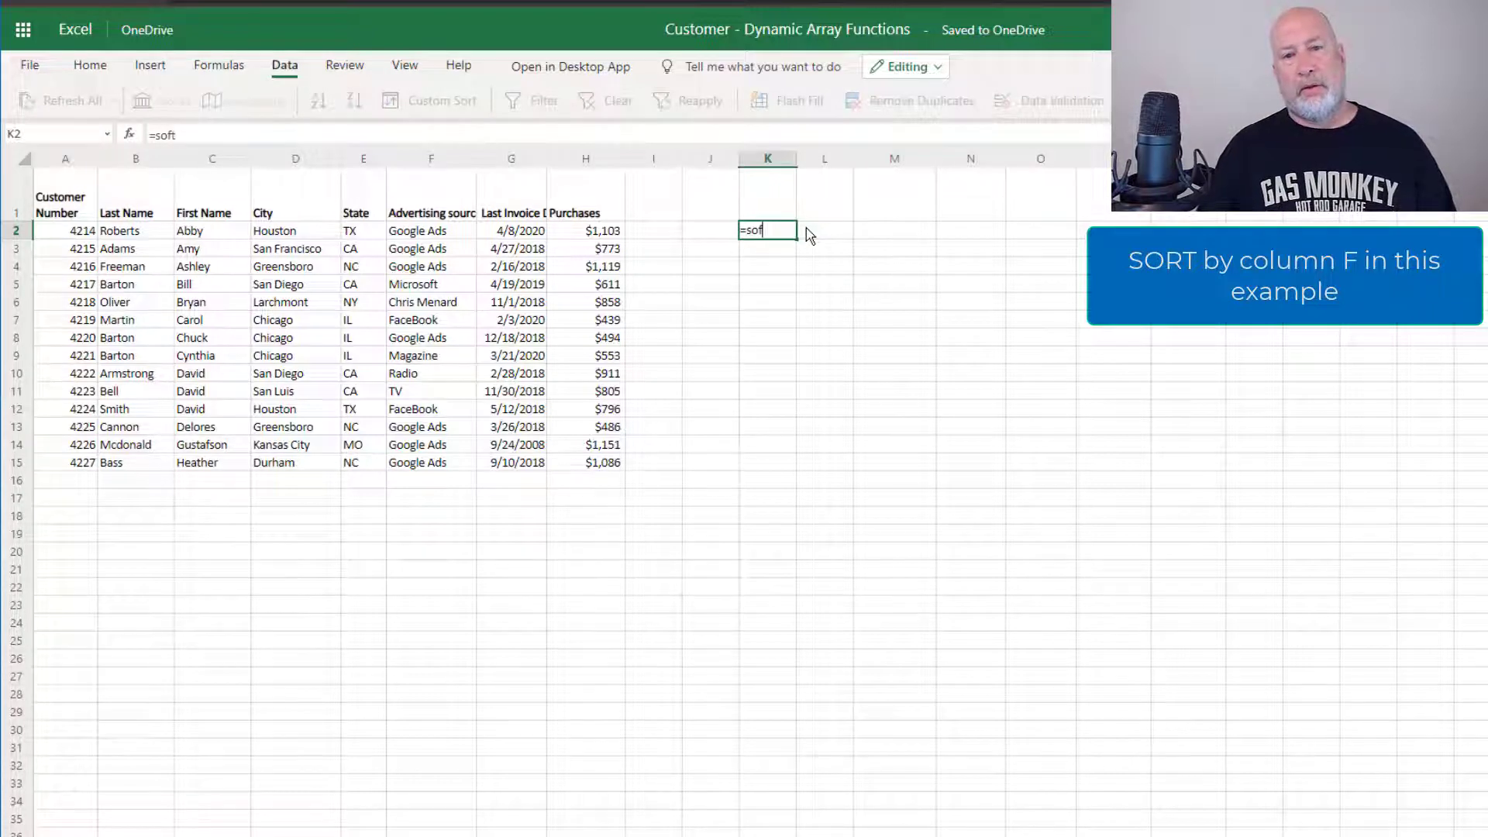
{"action": "key", "text": "Tab"}
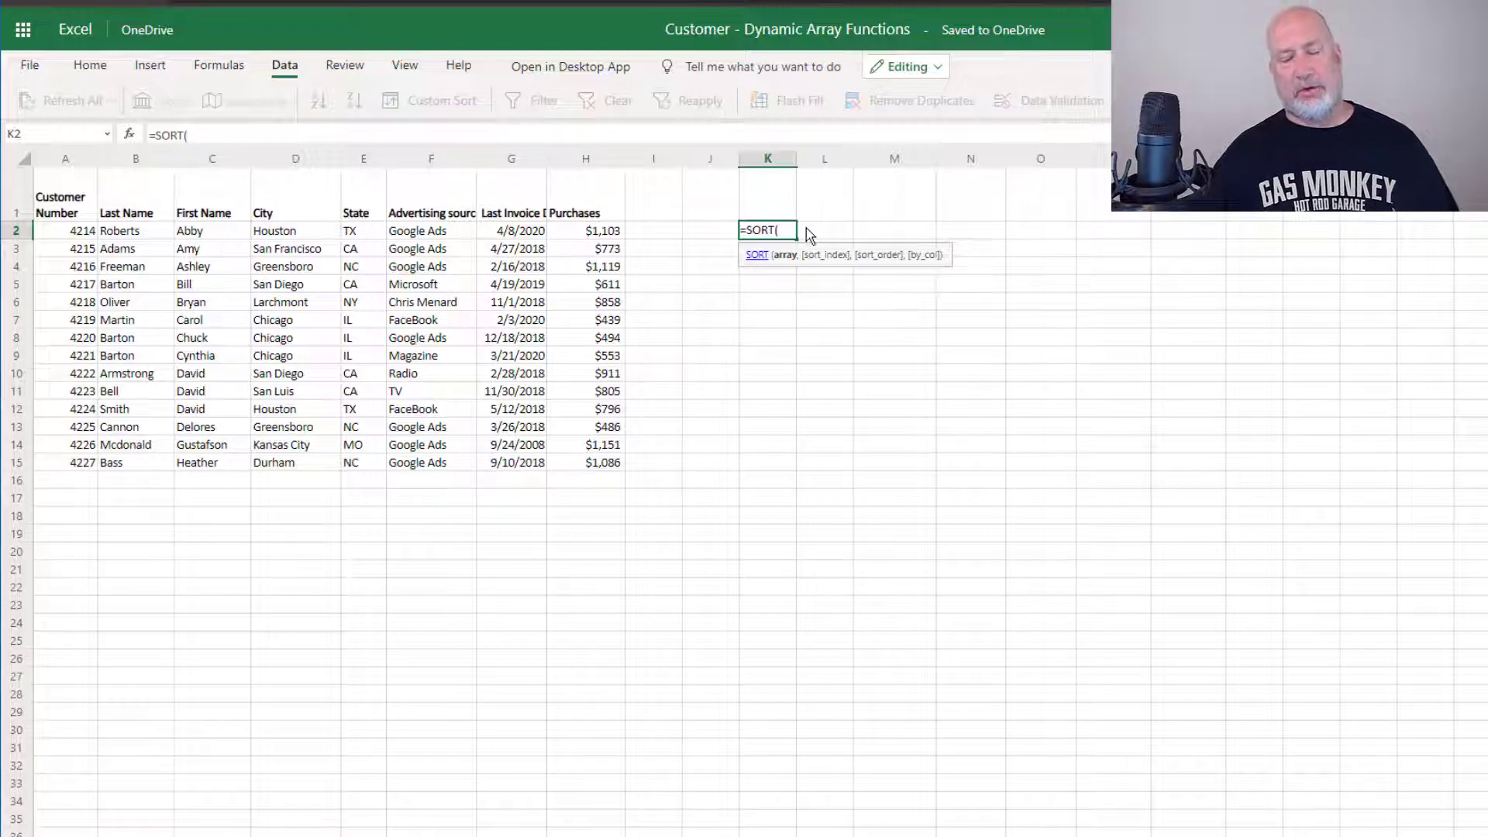
{"action": "left_click", "coordinate": [89, 232]}
{"action": "left_click_drag", "start_coordinate": [106, 239], "coordinate": [559, 471]}
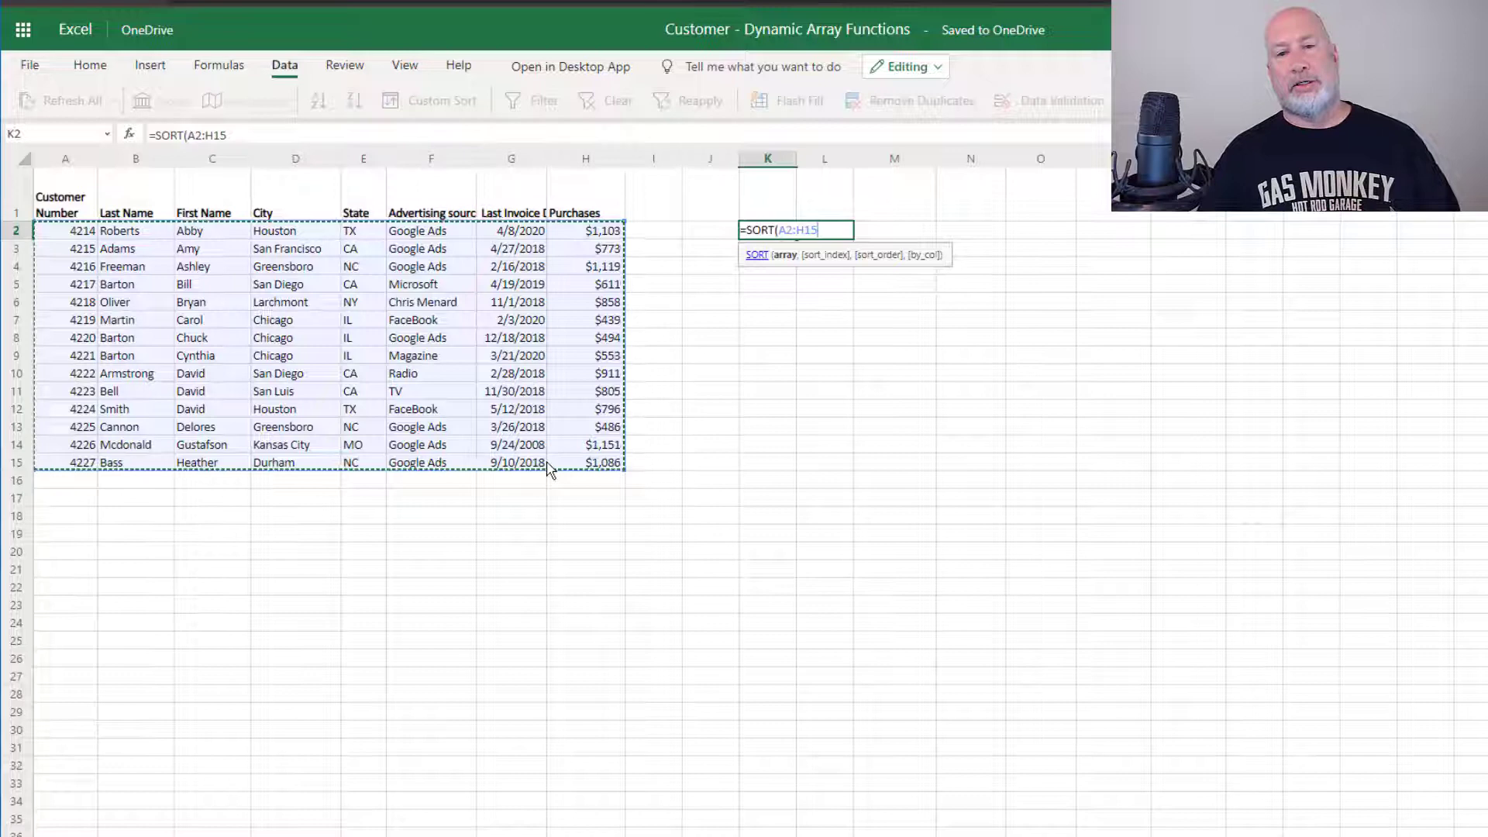
{"action": "type", "text": ","}
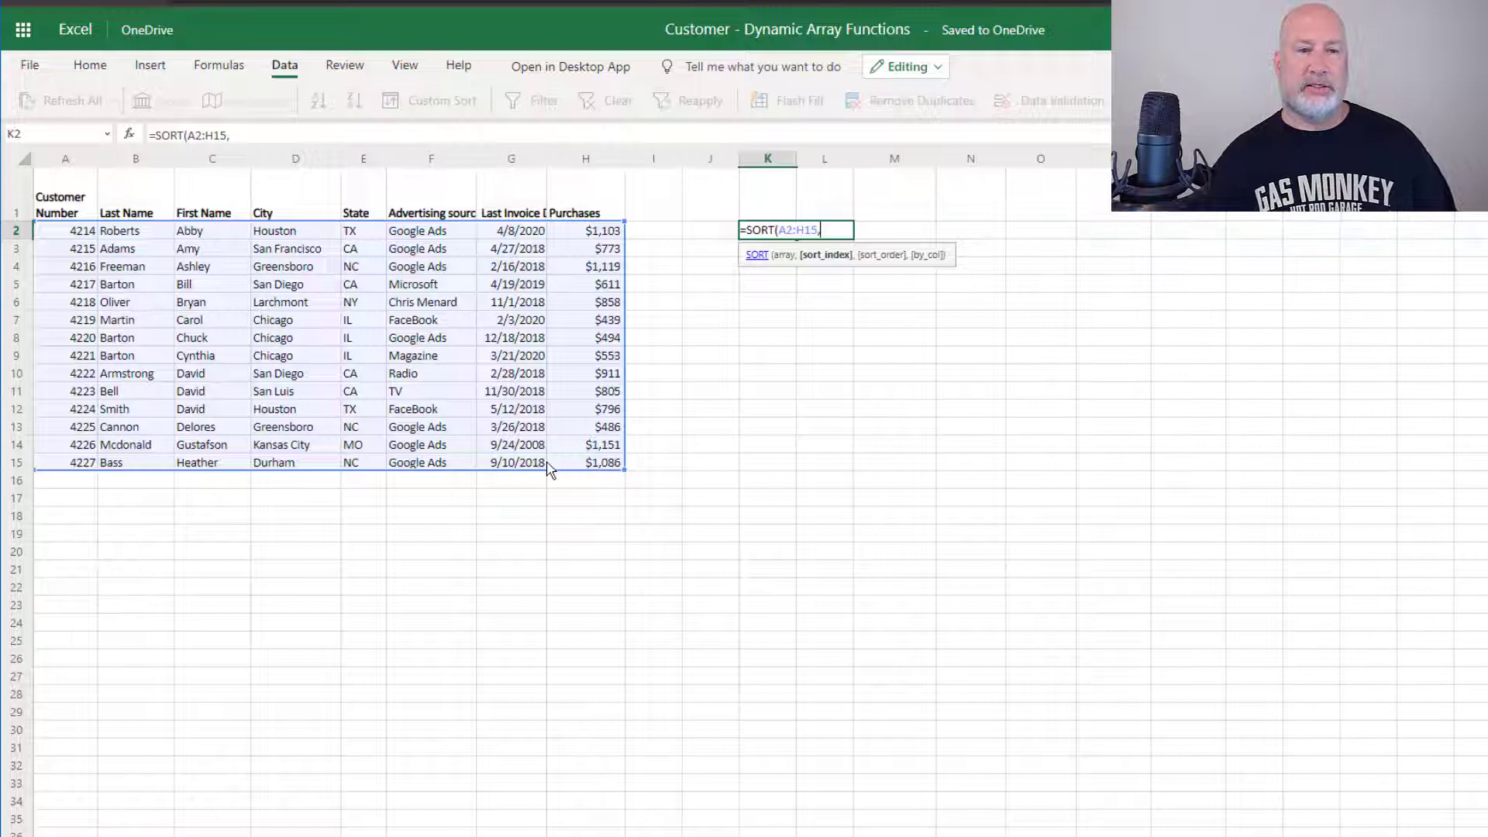
{"action": "type", "text": "6"}
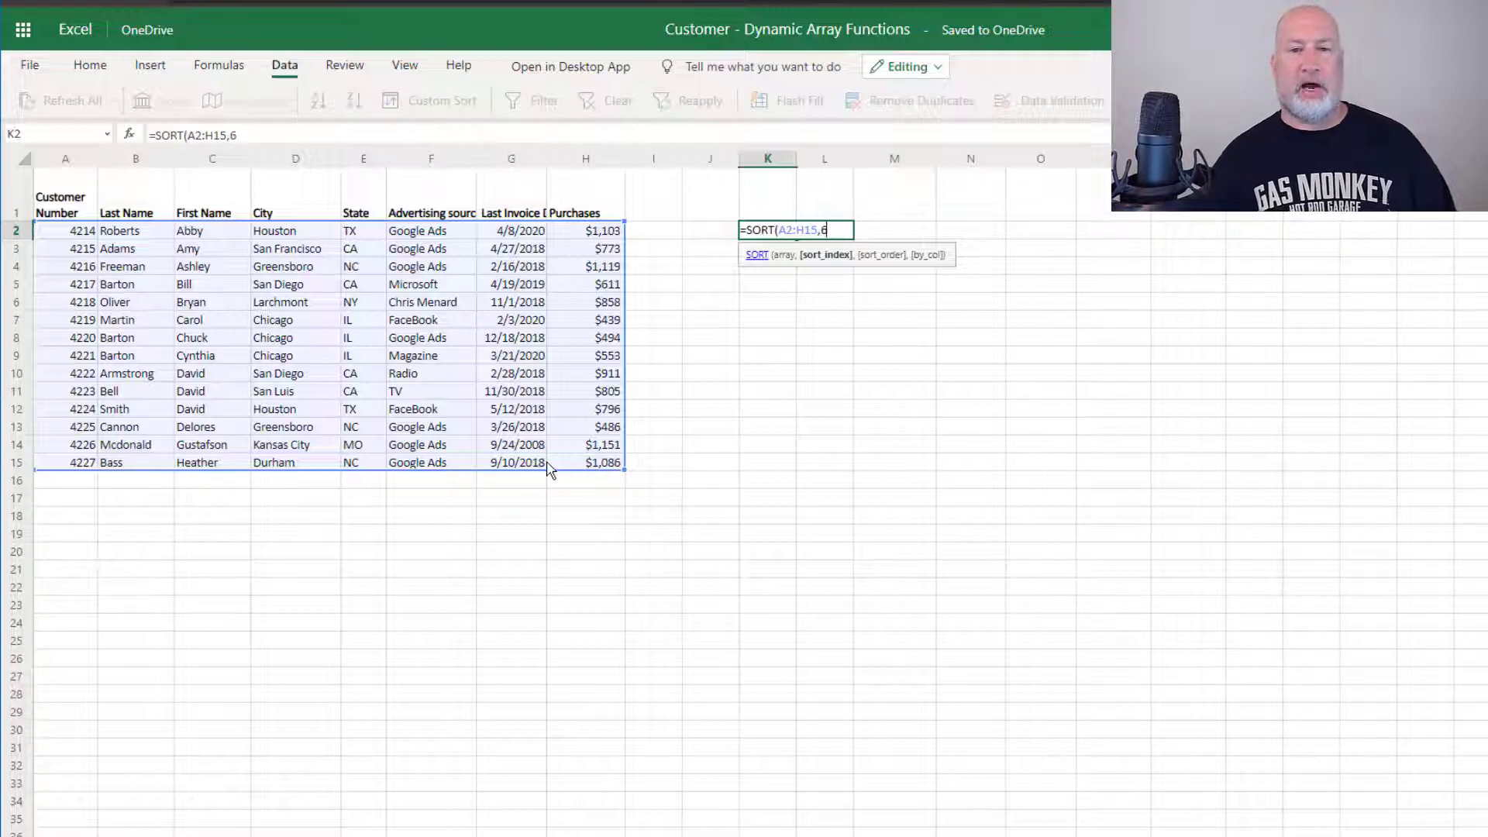
{"action": "type", "text": ")"}
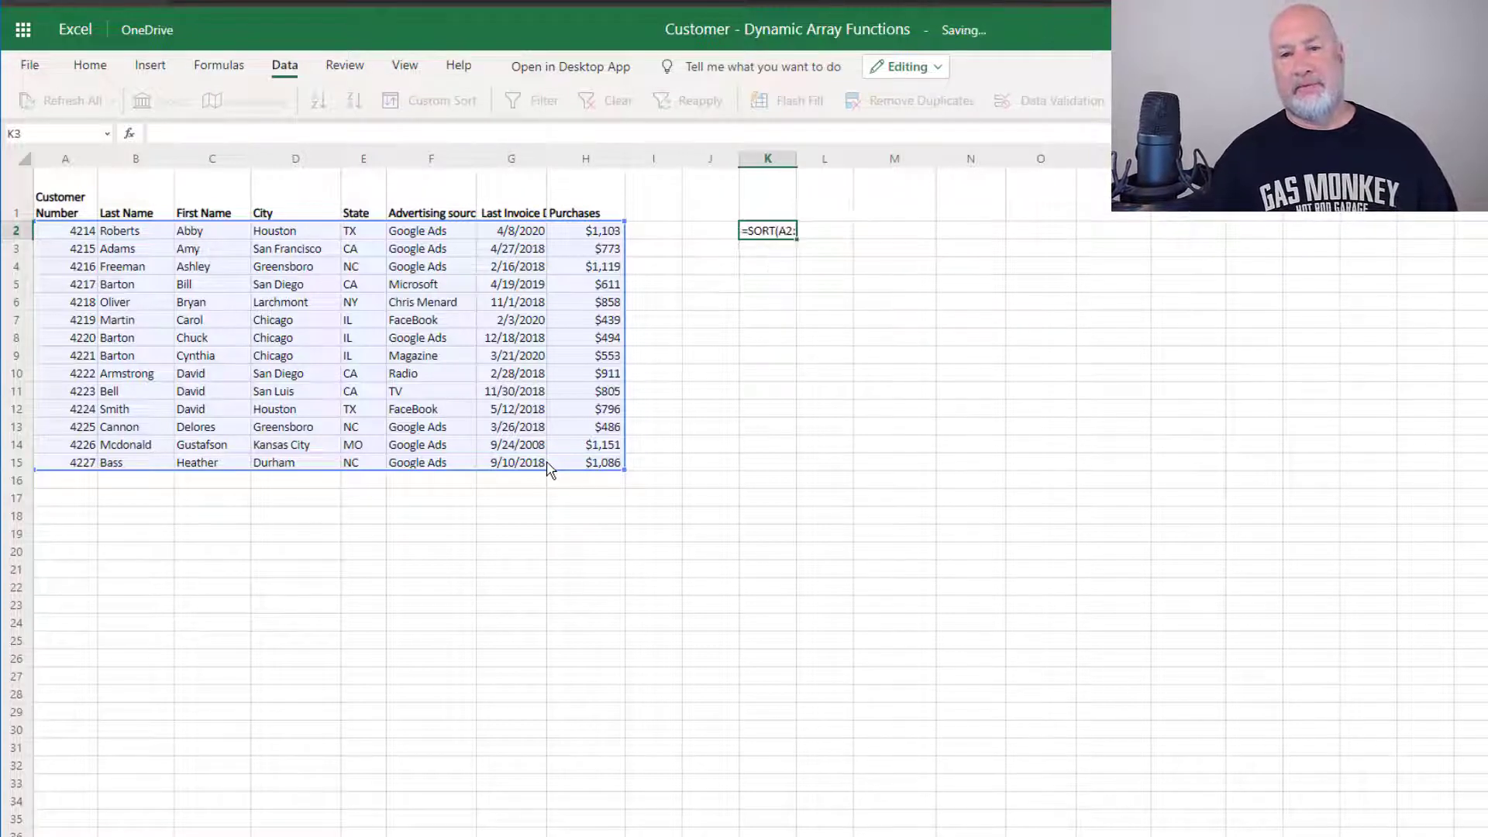
{"action": "key", "text": "Return"}
Change F6 to Microsoft and watch the spilled results re-sort
{"action": "left_click", "coordinate": [1113, 232]}
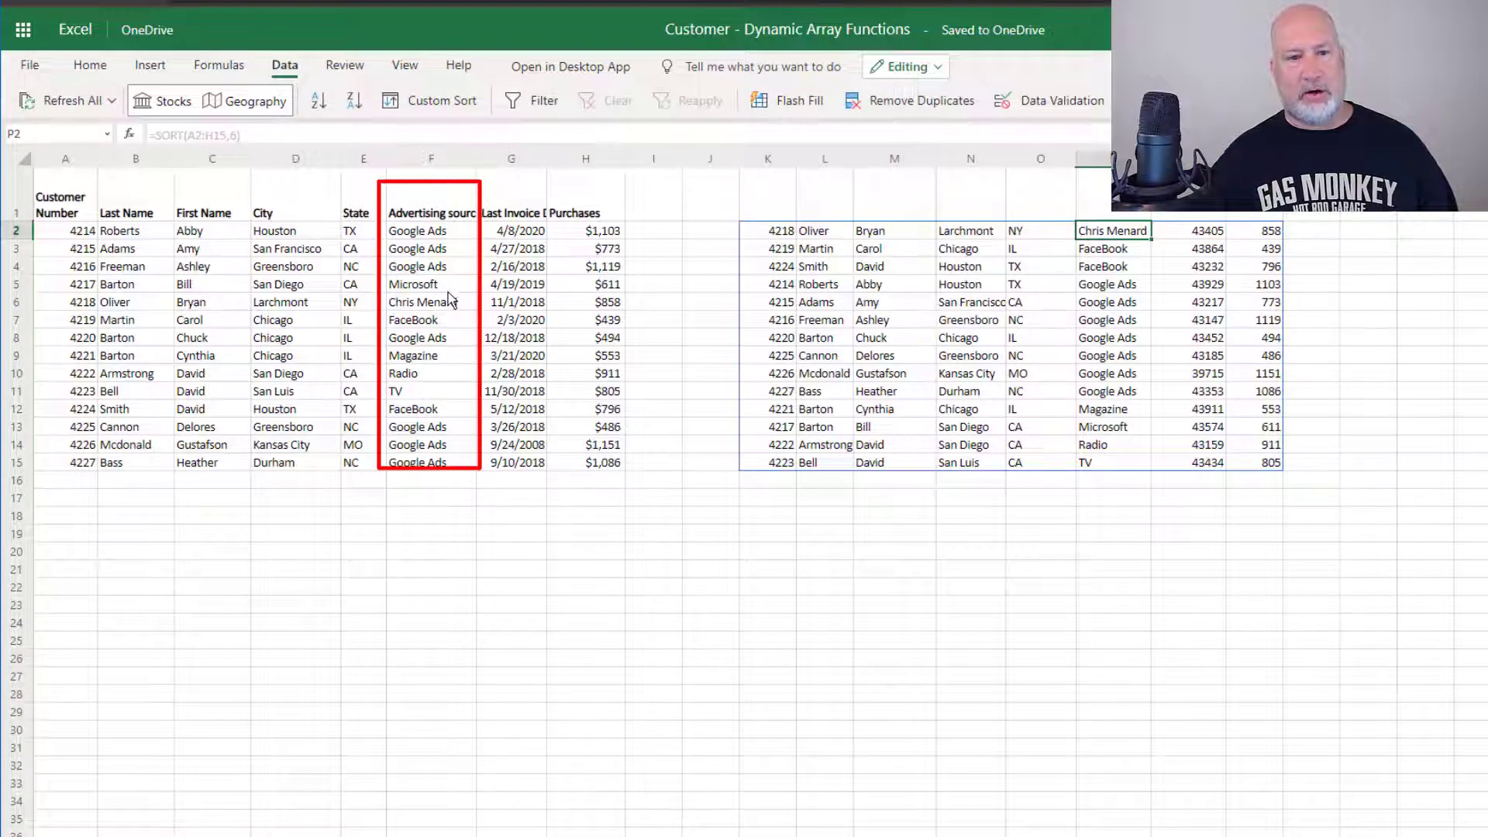
{"action": "left_click", "coordinate": [452, 308]}
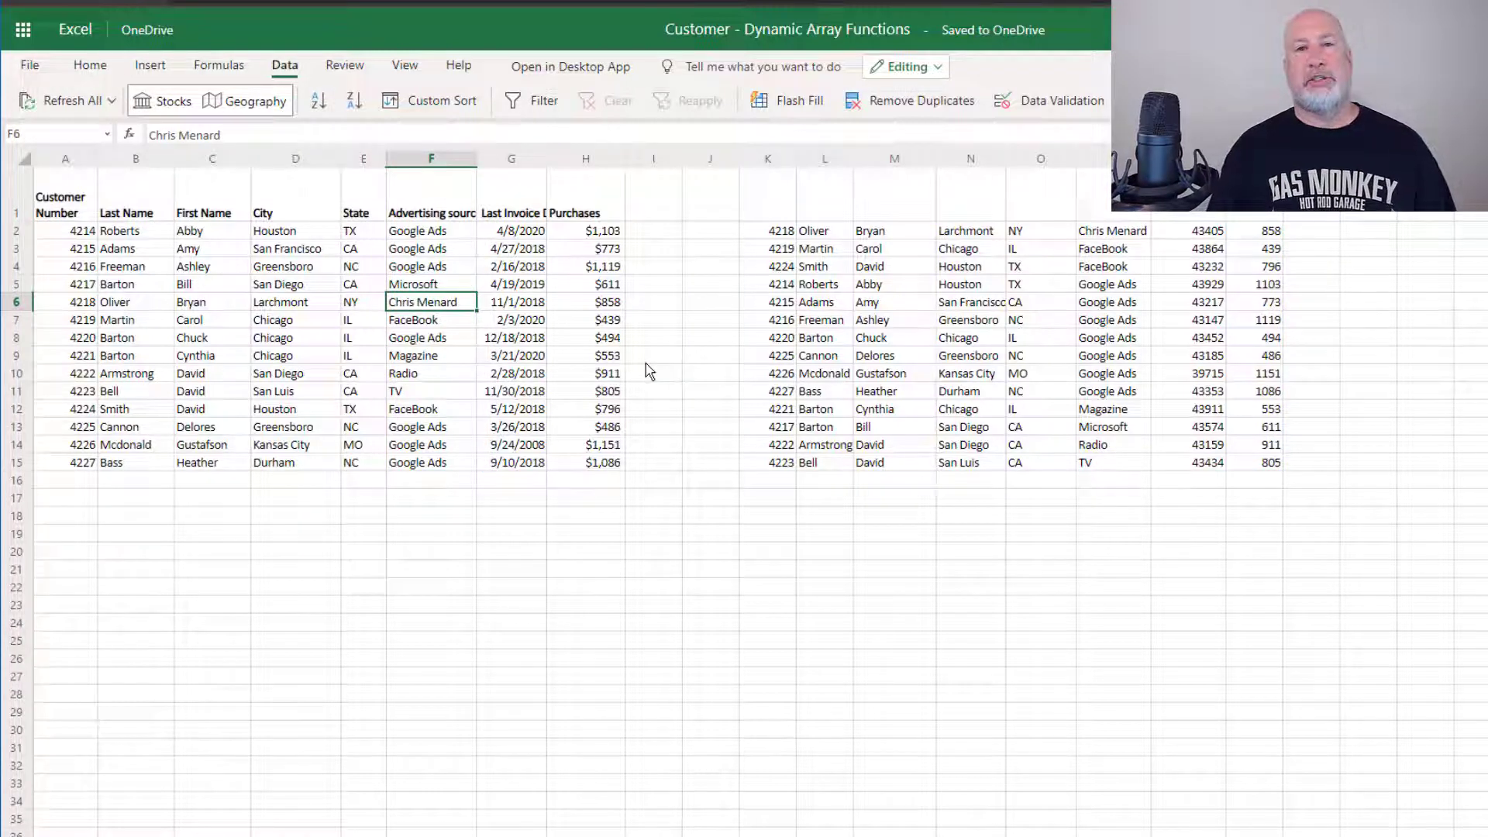
{"action": "type", "text": "Microsoft"}
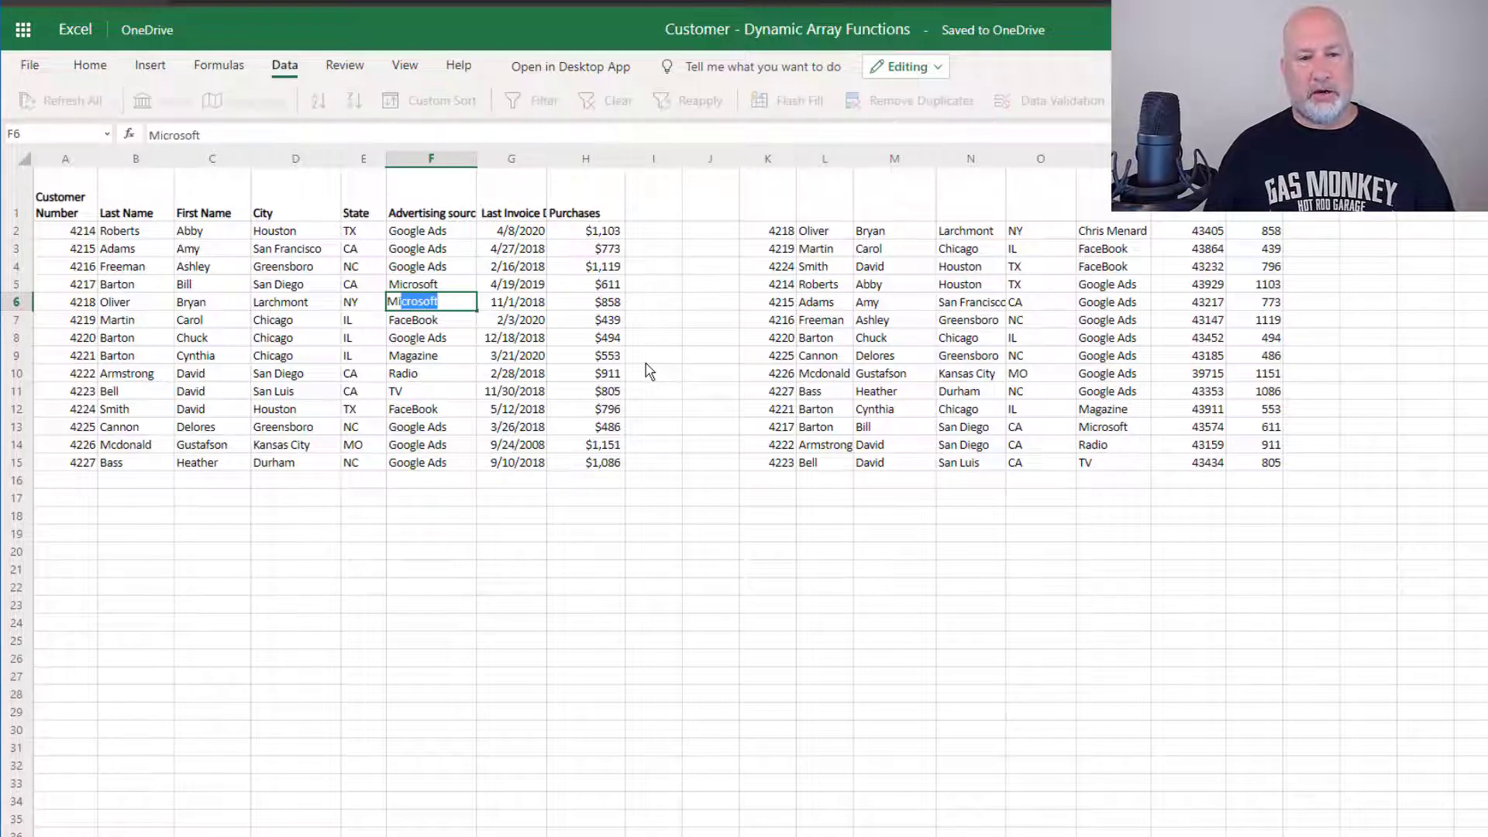
{"action": "key", "text": "Return"}
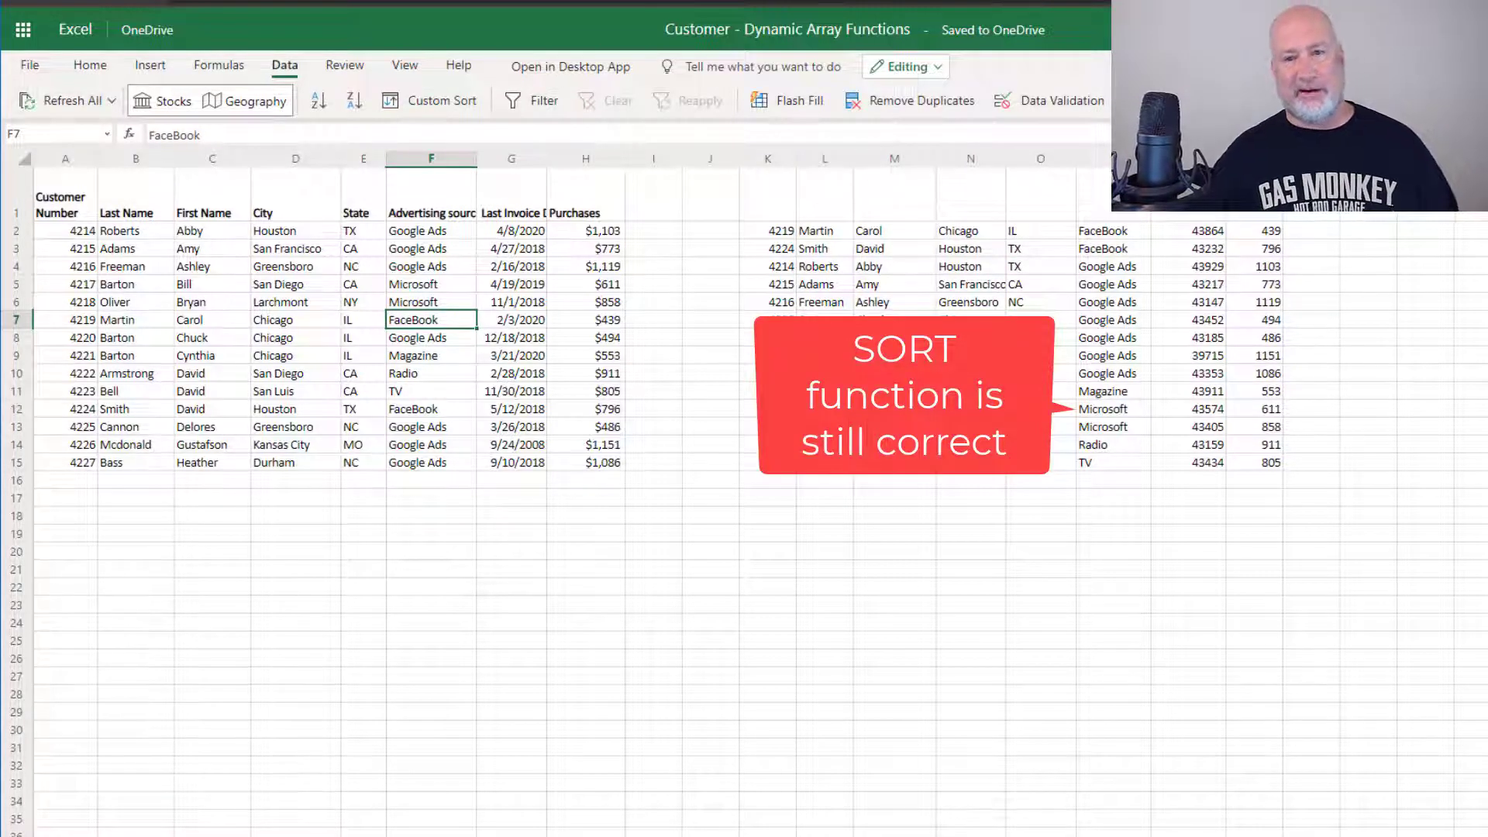
{"action": "left_click", "coordinate": [785, 234]}
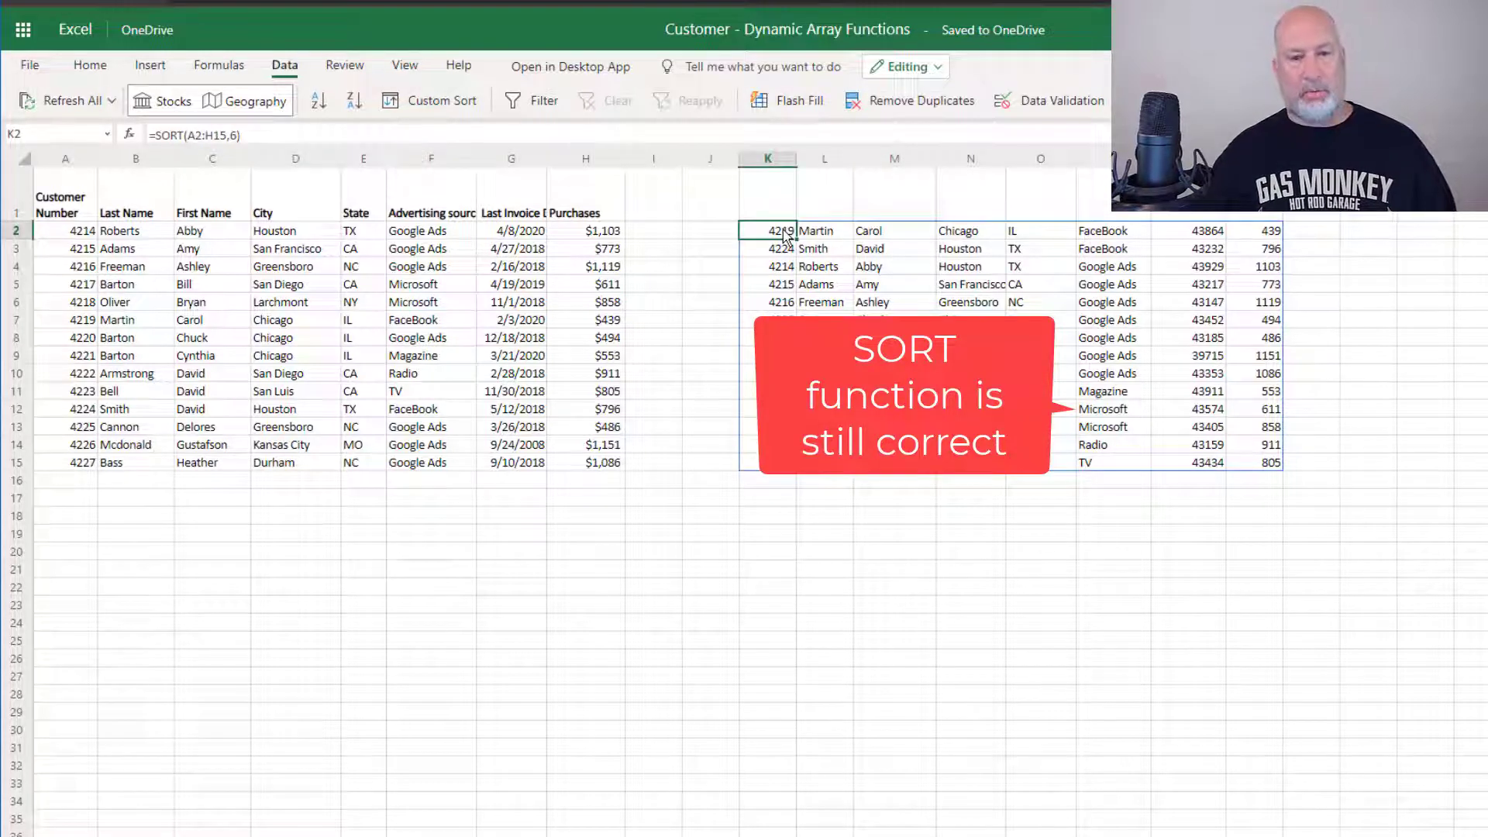
Replace the K2 formula with =SORT(A2:H15,8,1) to sort by Purchases ascending
{"action": "key", "text": "Delete"}
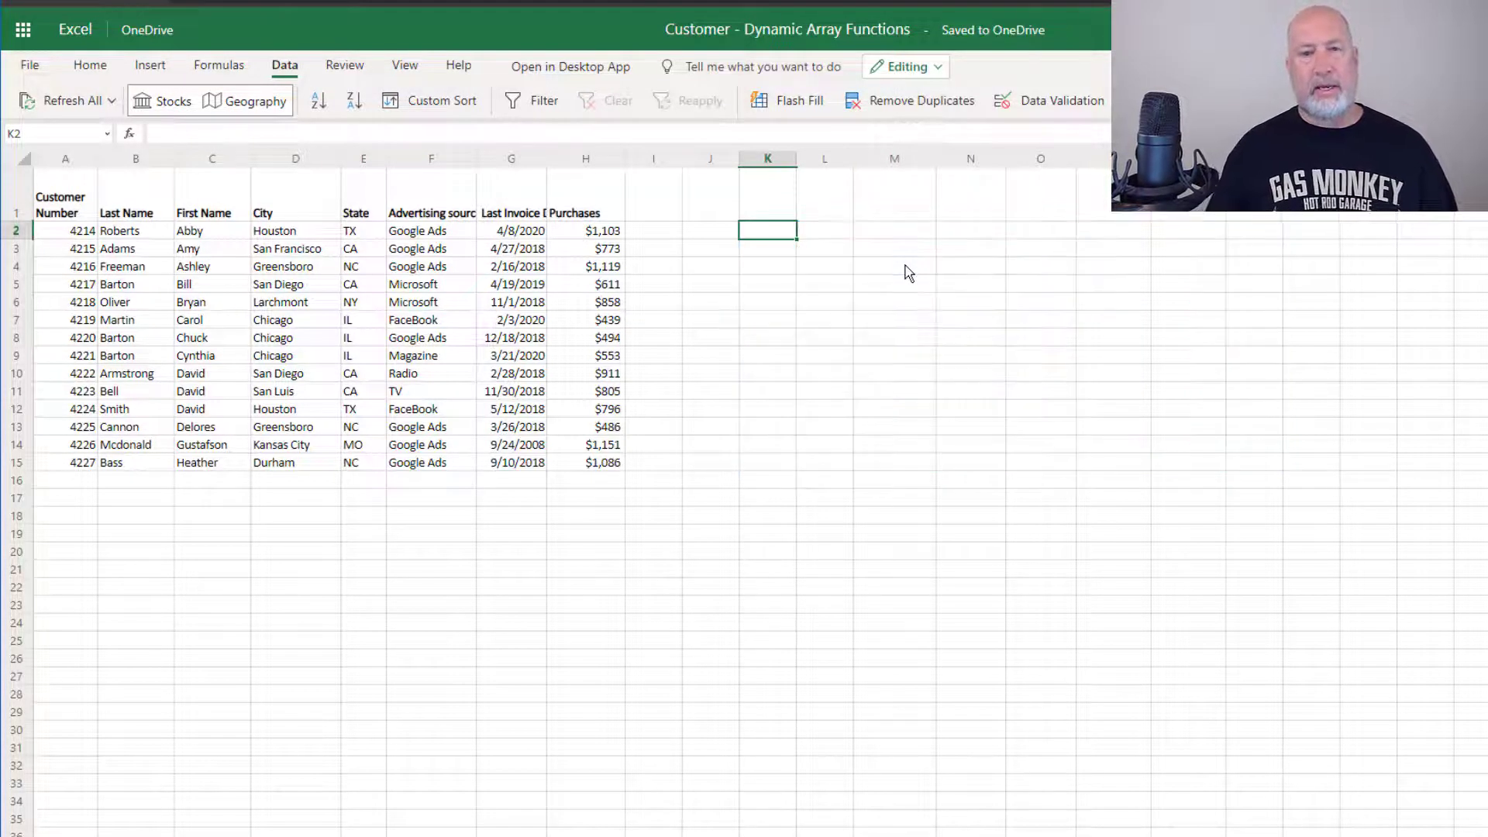
{"action": "type", "text": "=SORT("}
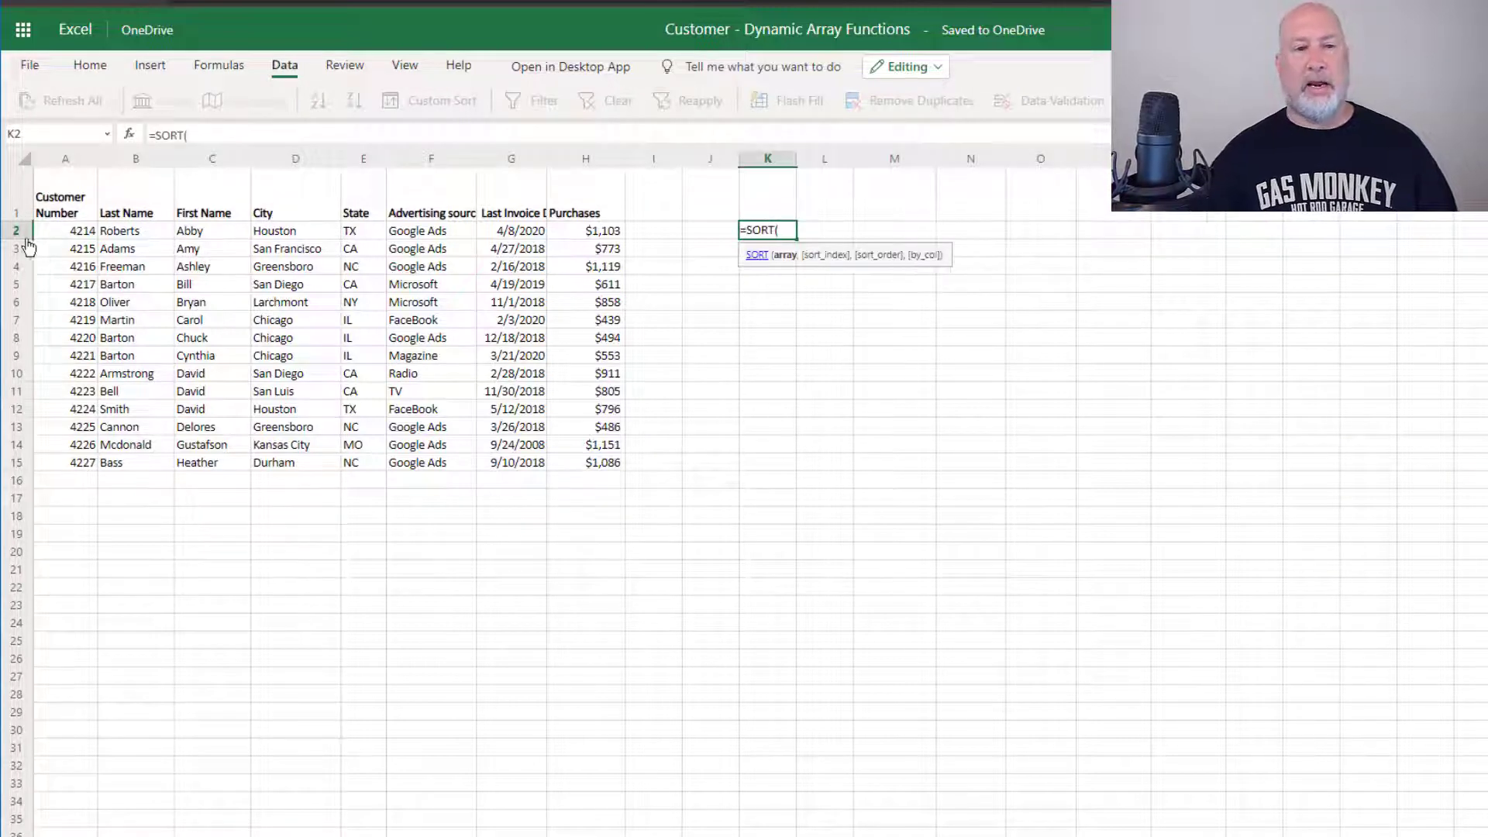
{"action": "left_click_drag", "start_coordinate": [81, 232], "coordinate": [599, 459]}
{"action": "type", "text": ","}
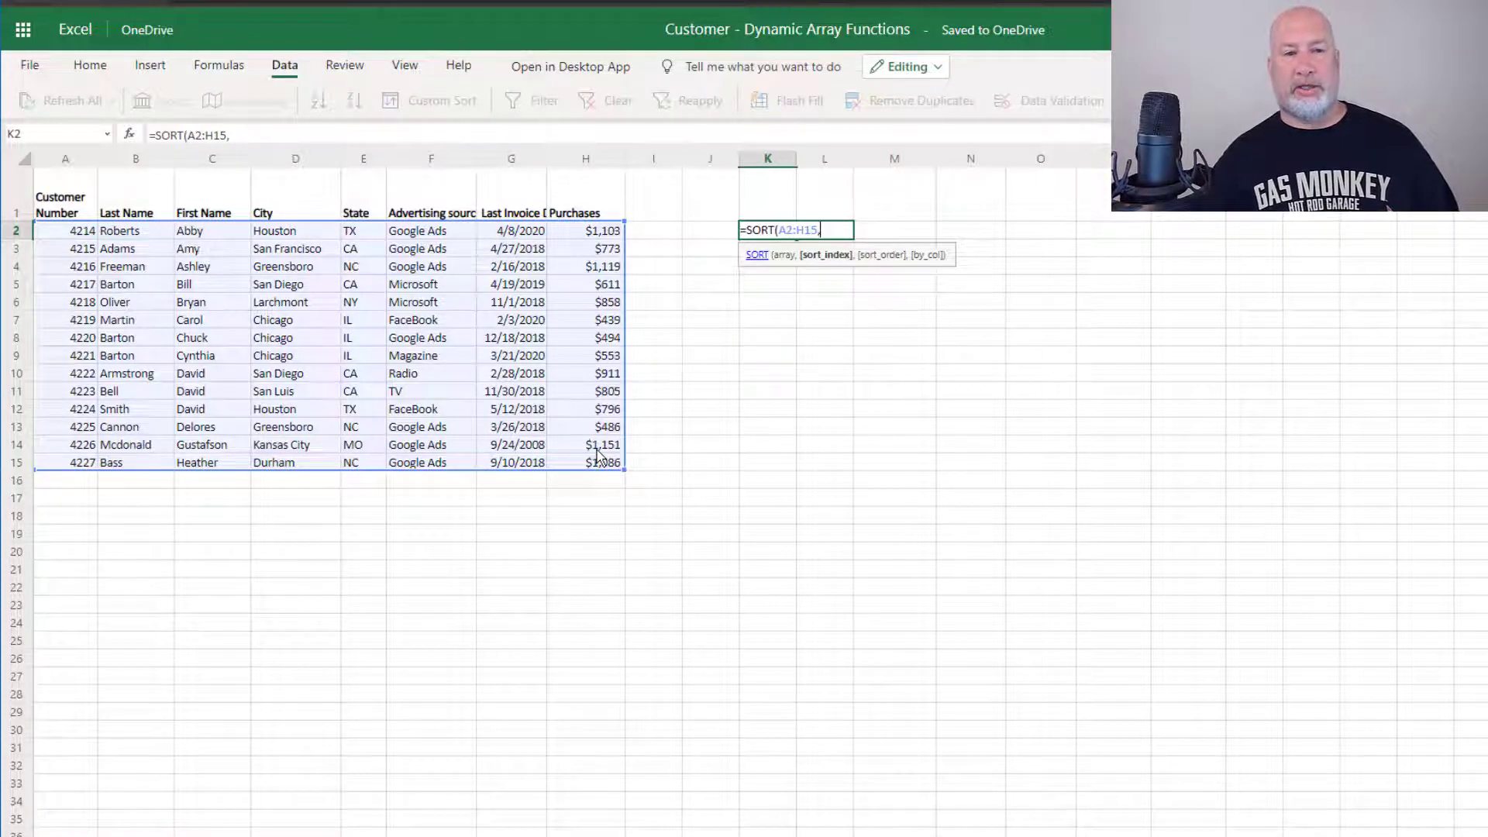
{"action": "type", "text": "8"}
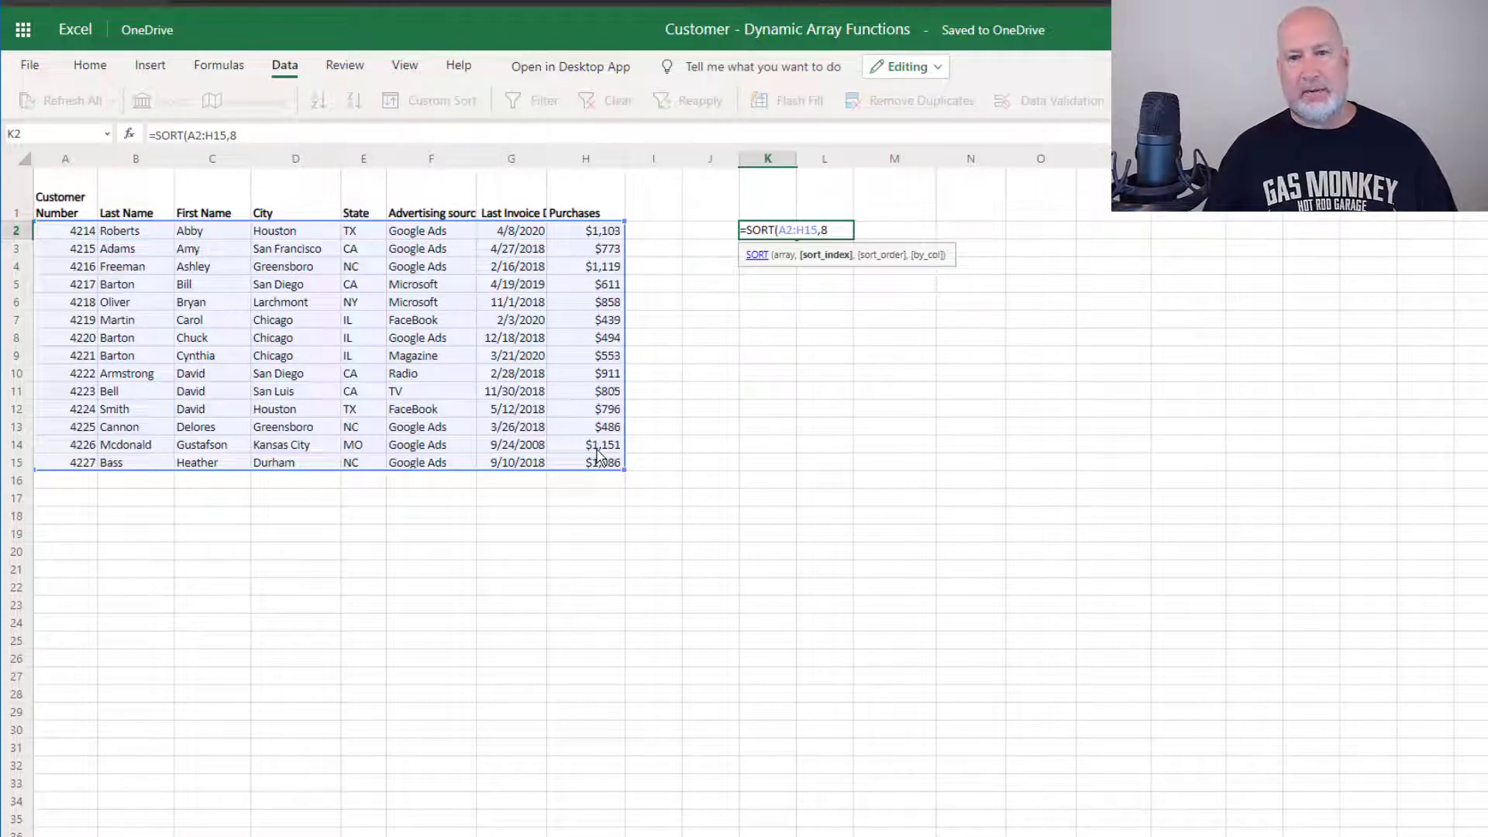
{"action": "type", "text": ",1"}
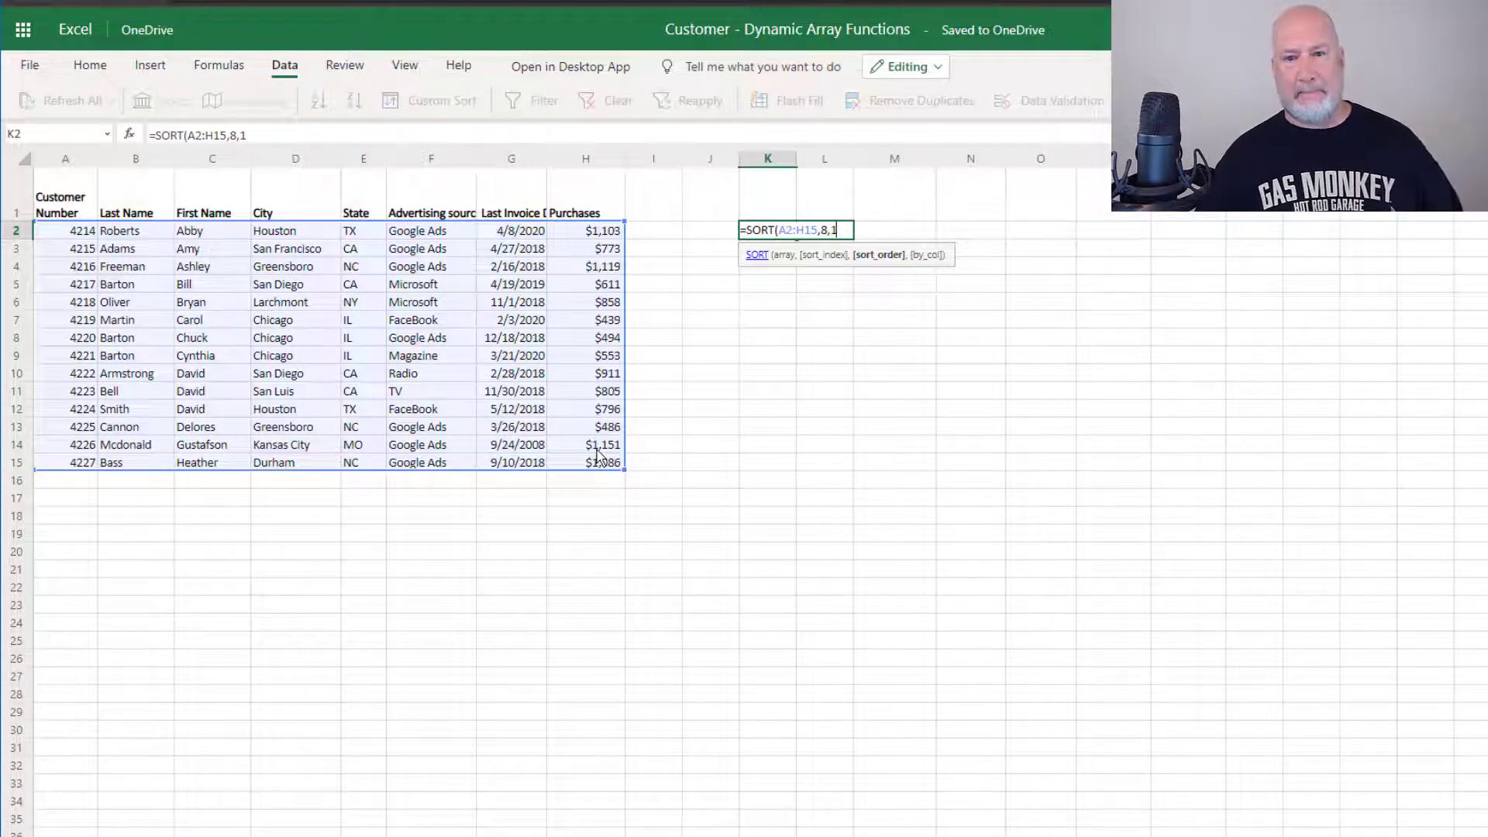
{"action": "key", "text": "Return"}
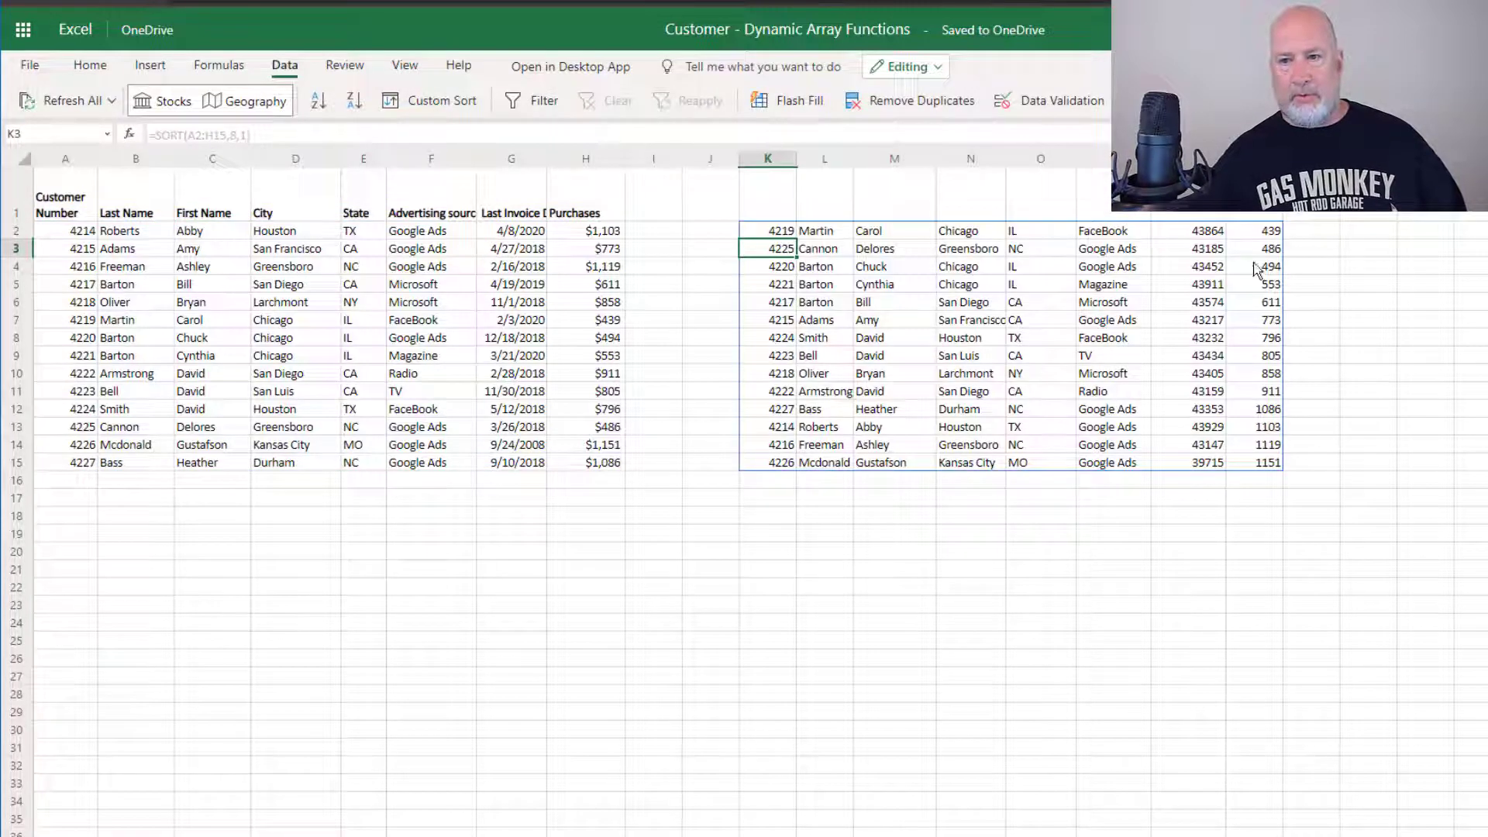
Sort the original table ascending by the Purchases column
{"action": "left_click", "coordinate": [1259, 255]}
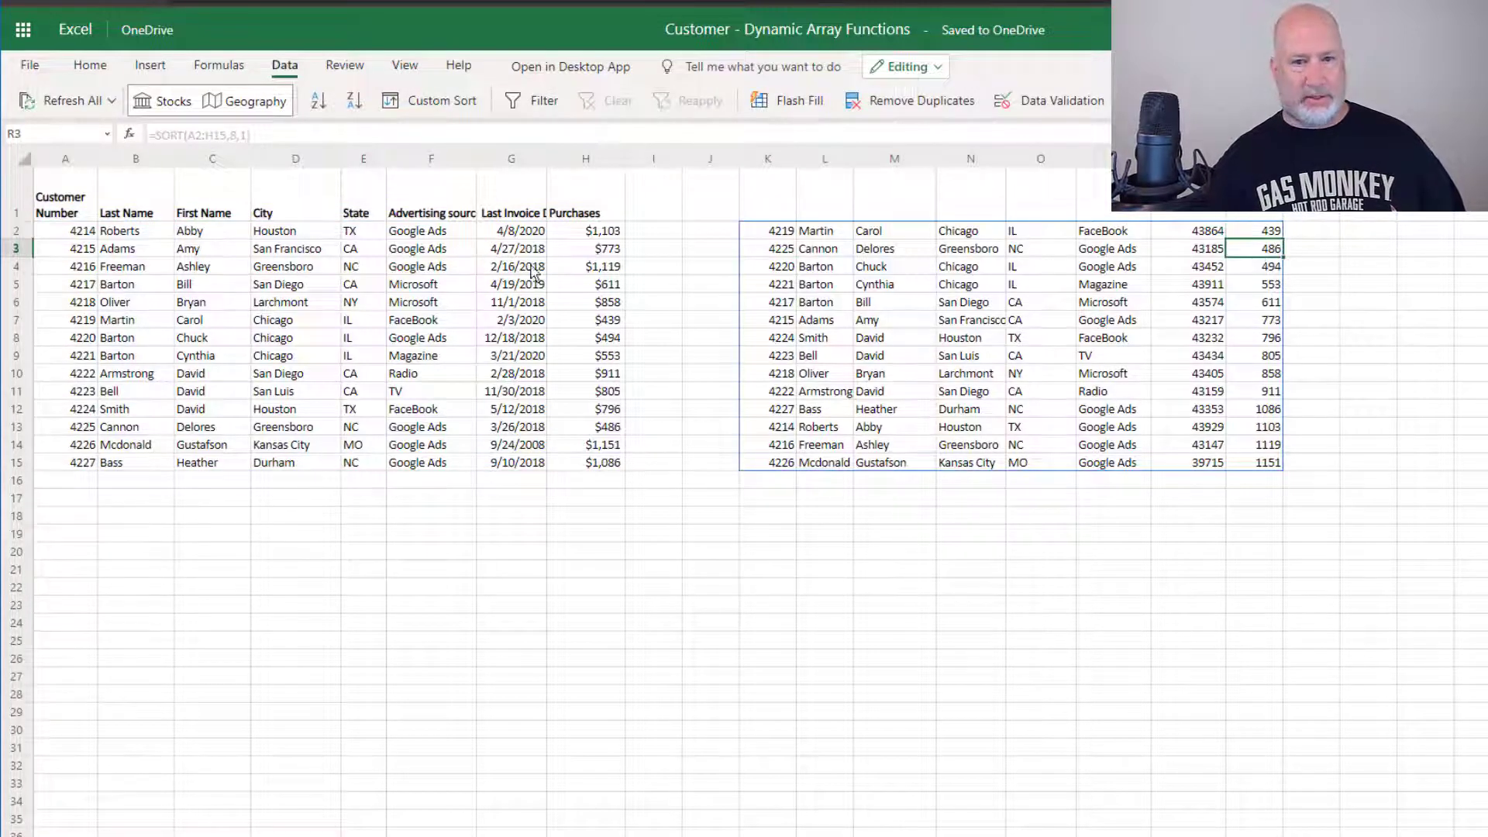
{"action": "left_click", "coordinate": [606, 252]}
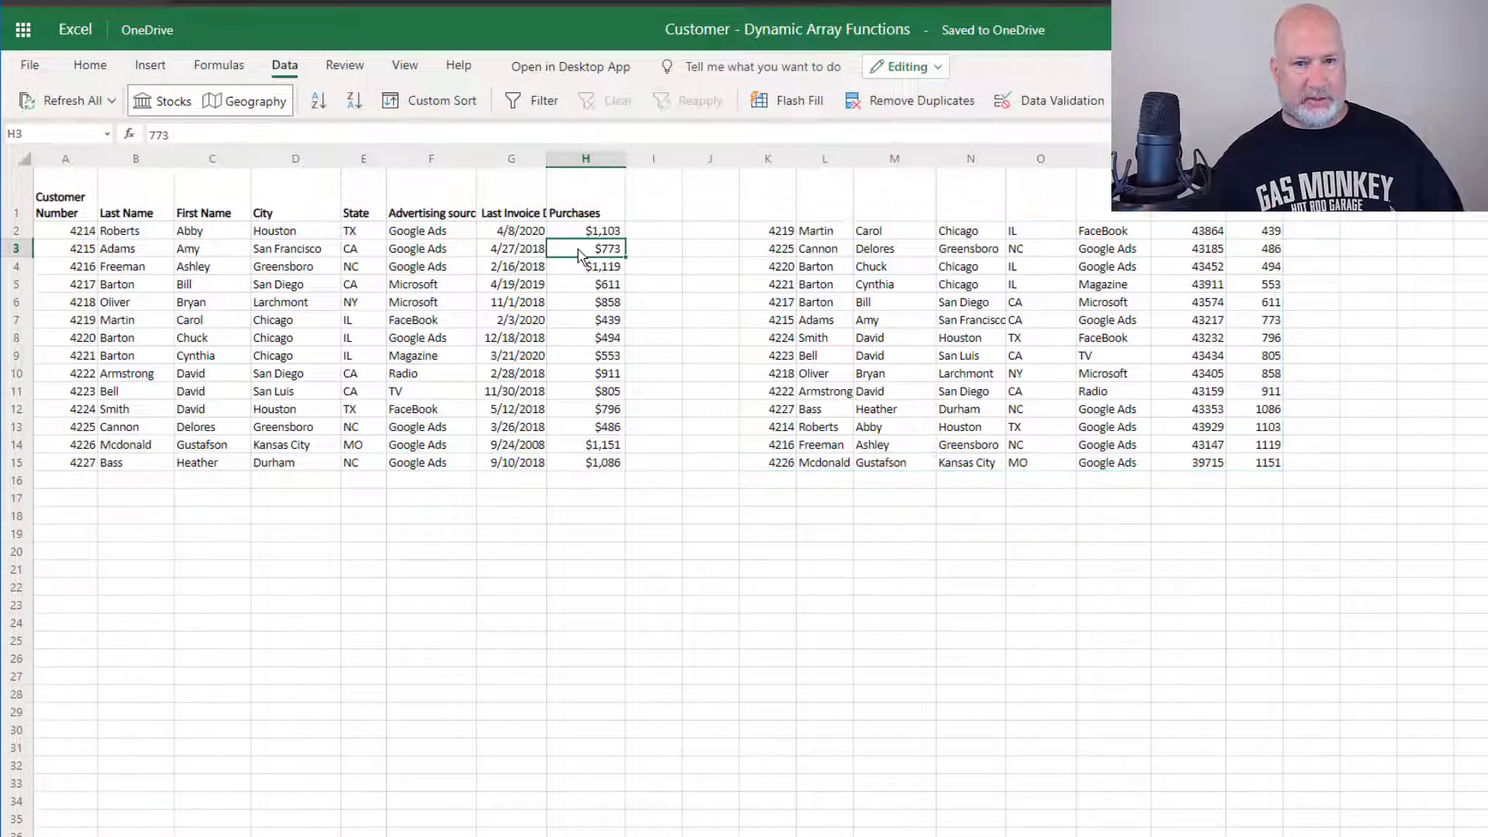
{"action": "left_click", "coordinate": [319, 100]}
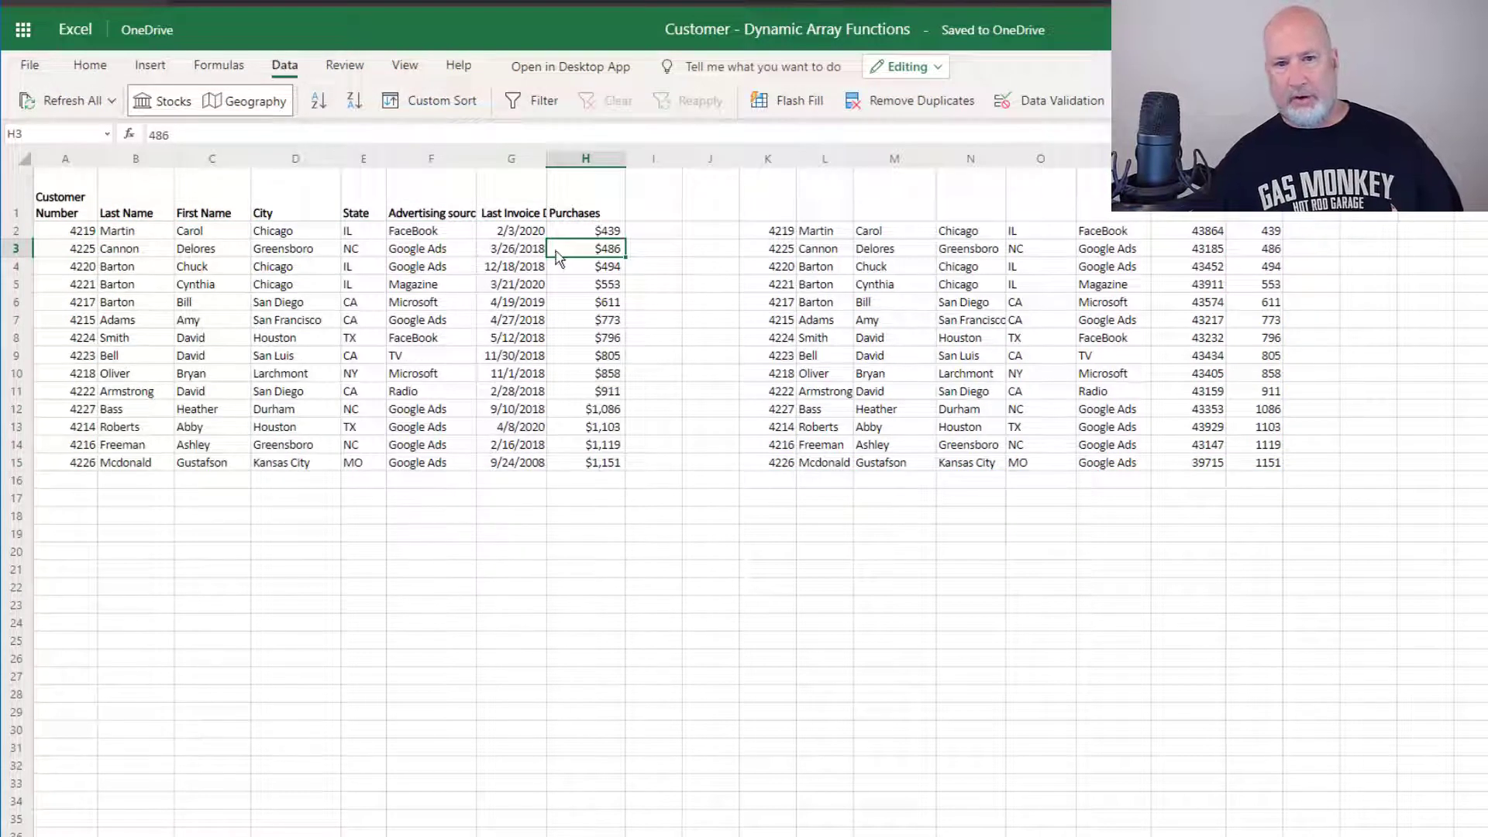
{"action": "left_click", "coordinate": [778, 233]}
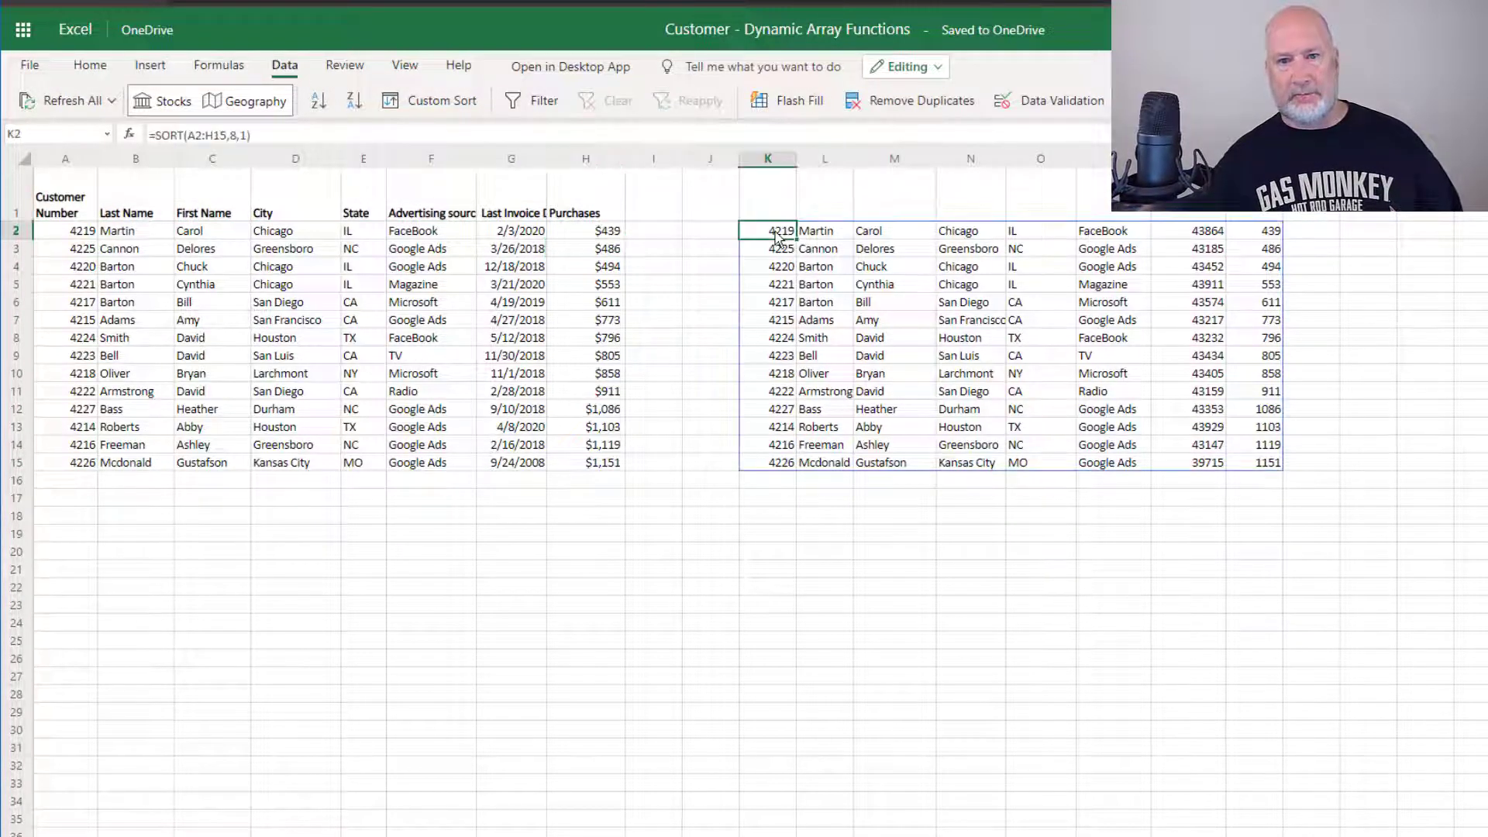
Change K2 to =SORT(A2:H15,8,-1) for descending Purchases, then go to a new blank worksheet
{"action": "double_click", "coordinate": [777, 235]}
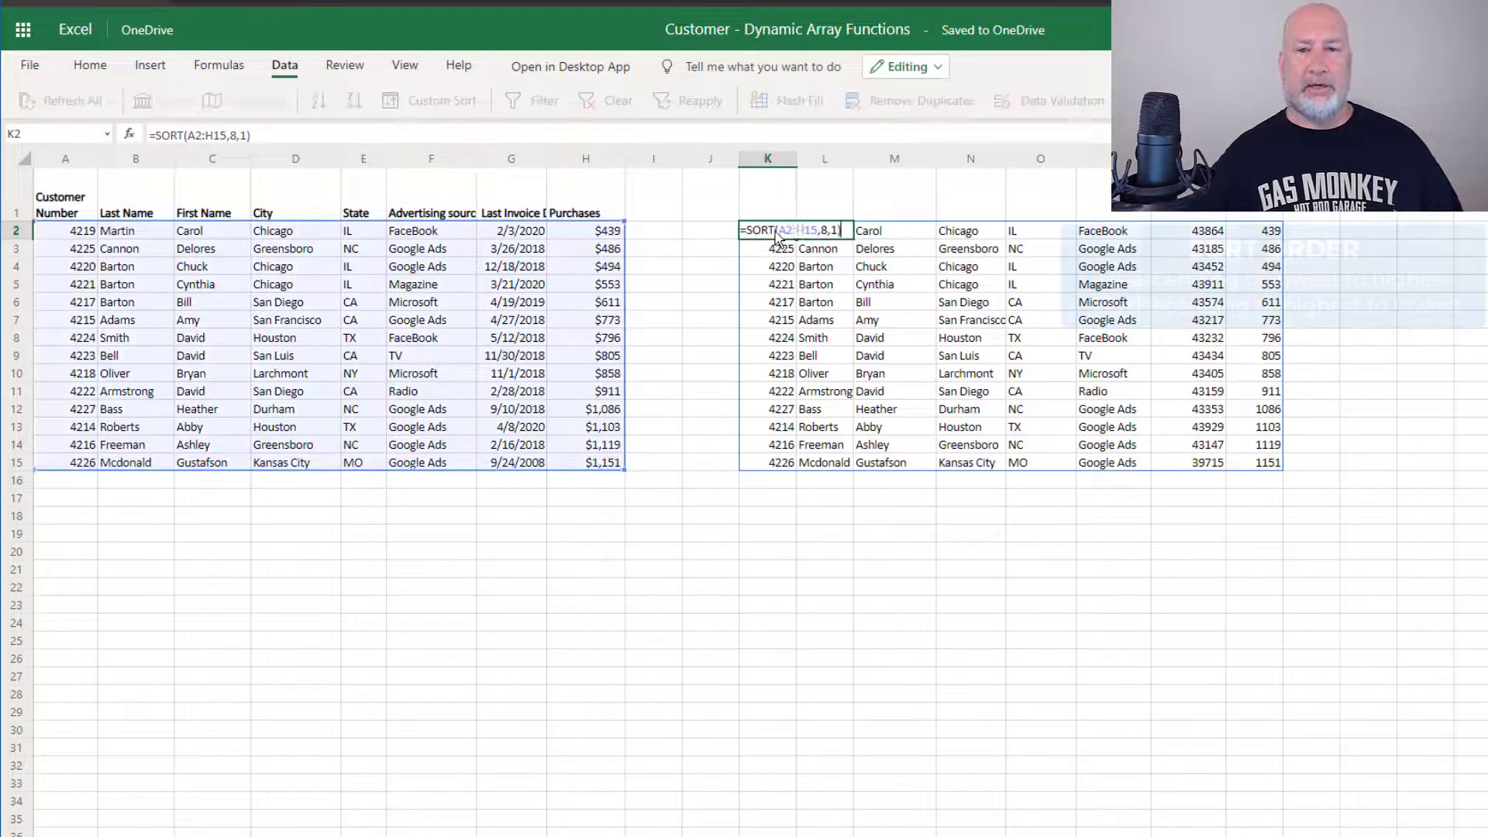
{"action": "left_click", "coordinate": [834, 231]}
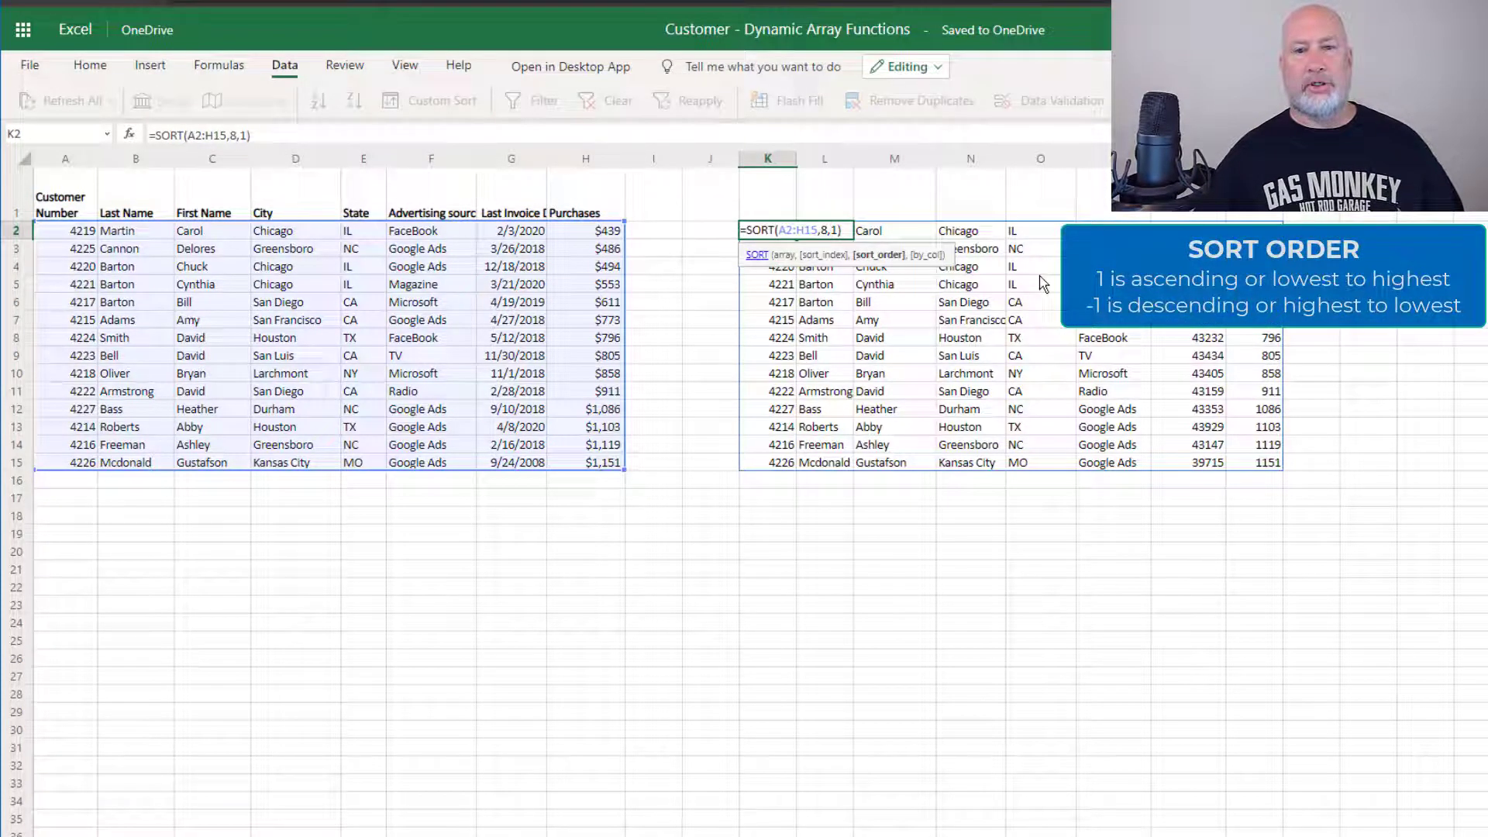
{"action": "type", "text": "-"}
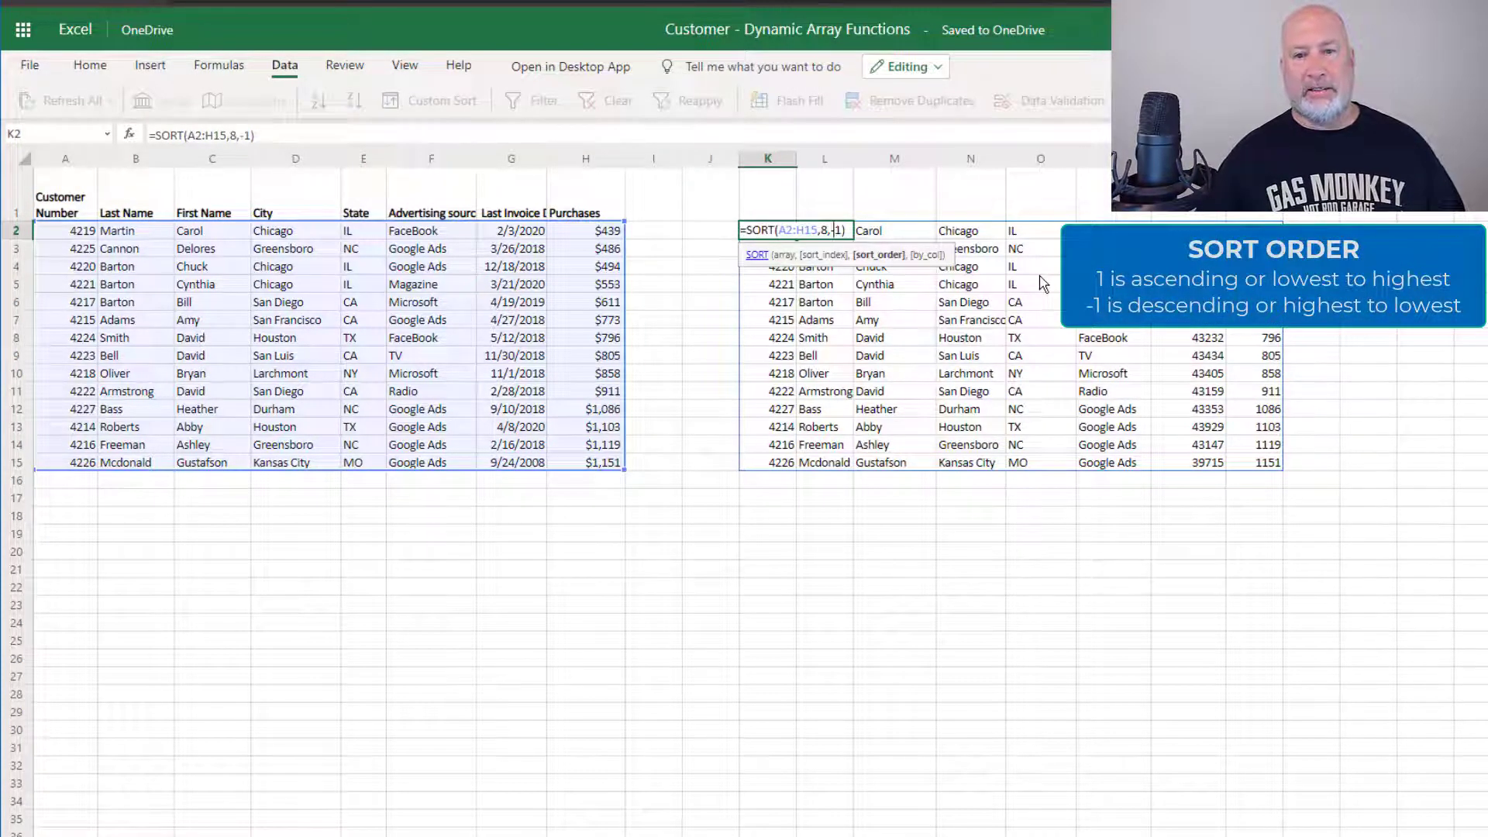
{"action": "key", "text": "Return"}
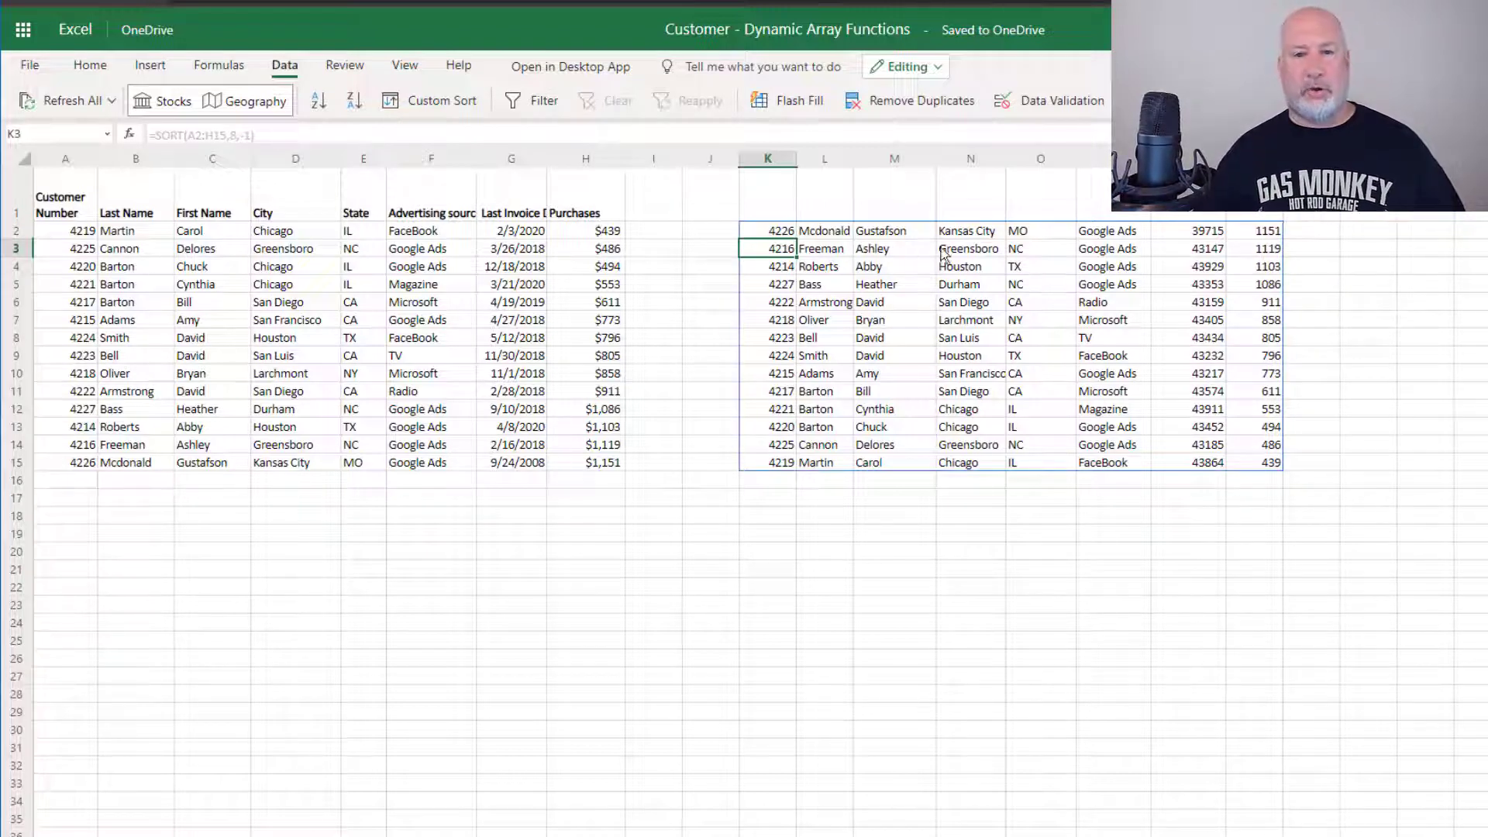
{"action": "key", "text": "shift+F11"}
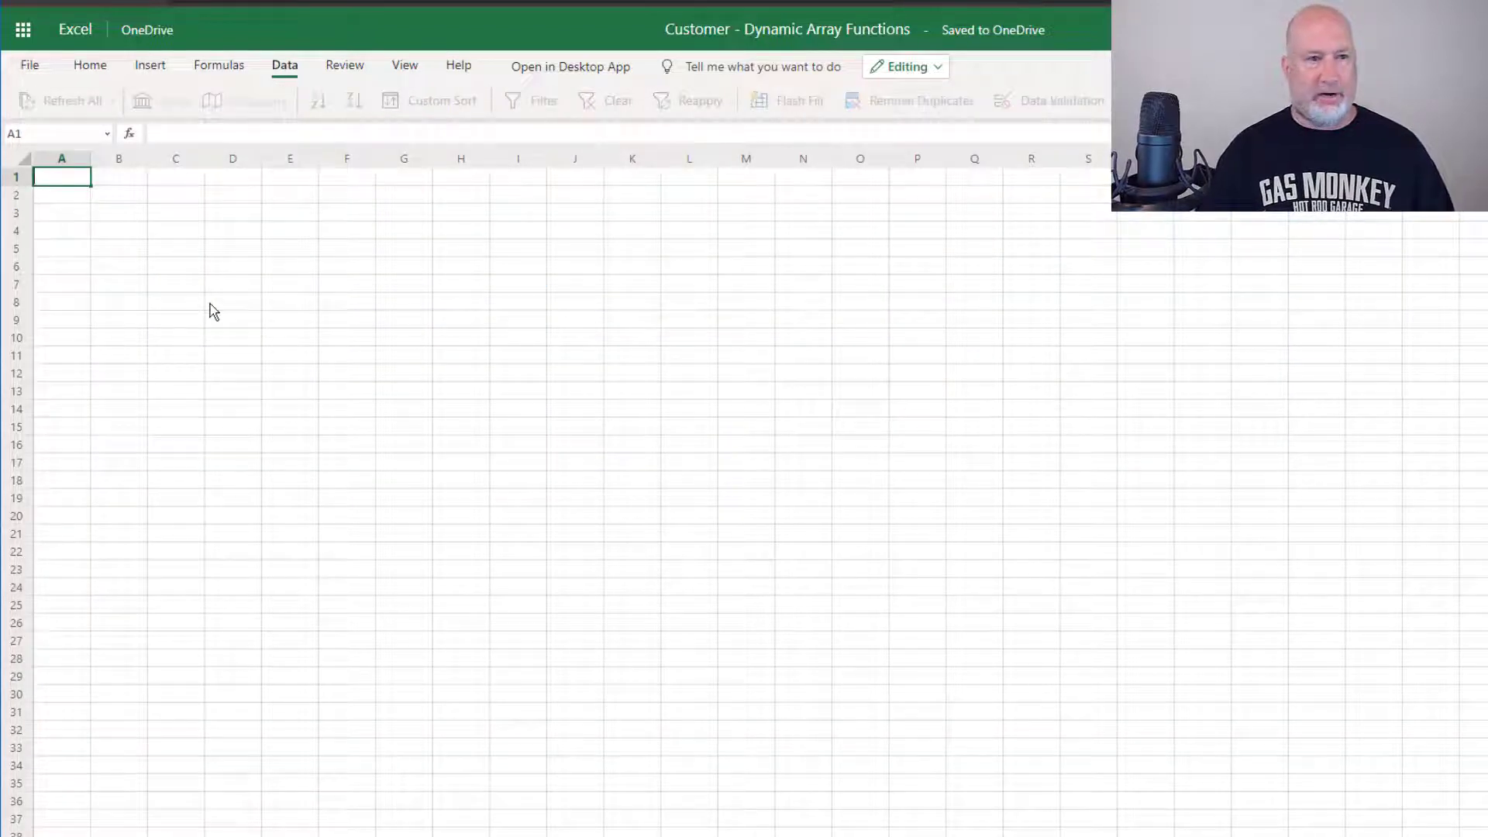
In the new sheet's A2, enter =SORT referencing the customers sheet's A2:H15
{"action": "key", "text": "Return"}
{"action": "type", "text": "="}
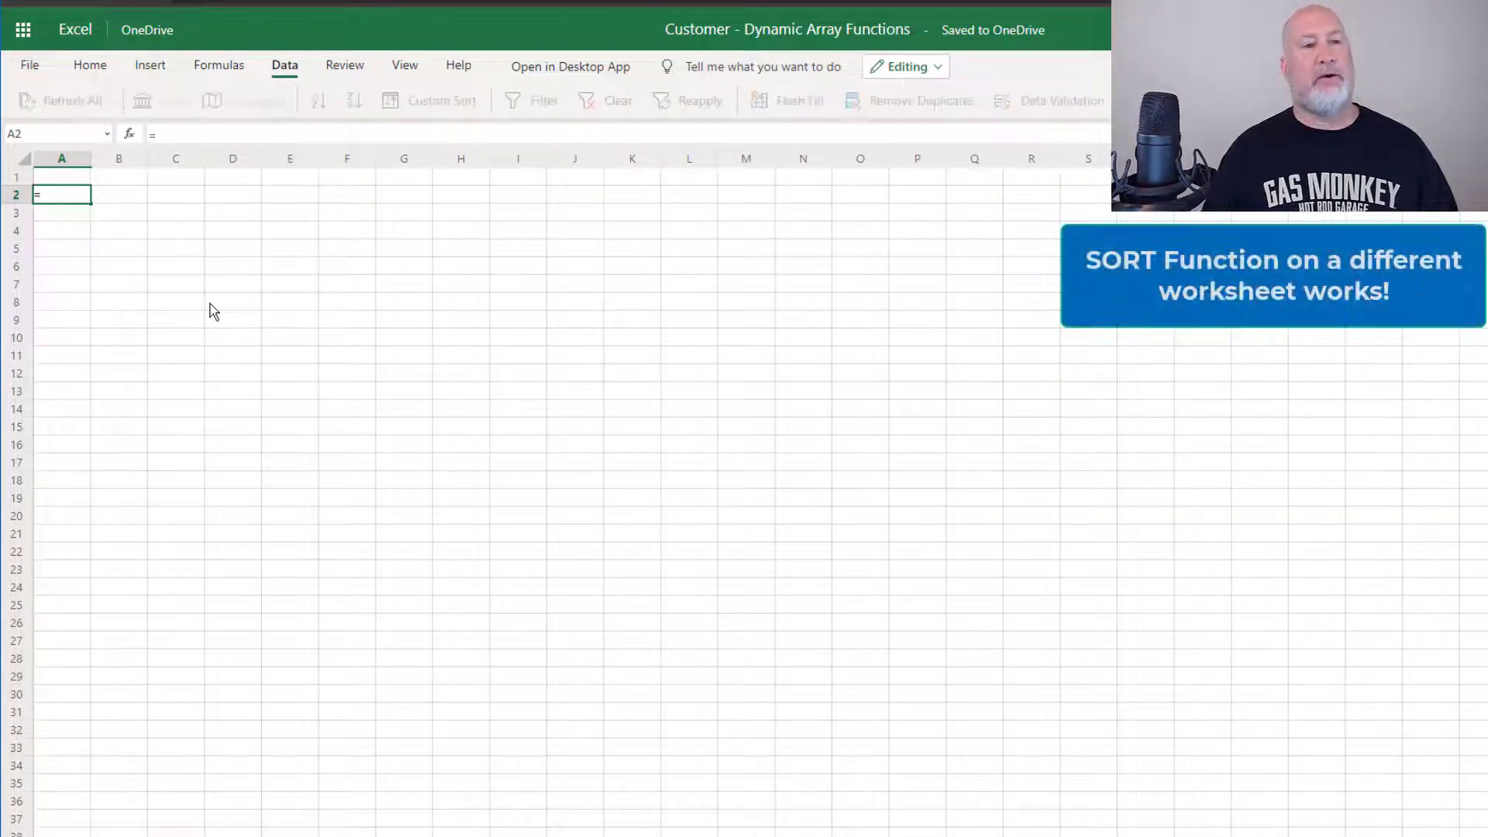
{"action": "type", "text": "sor"}
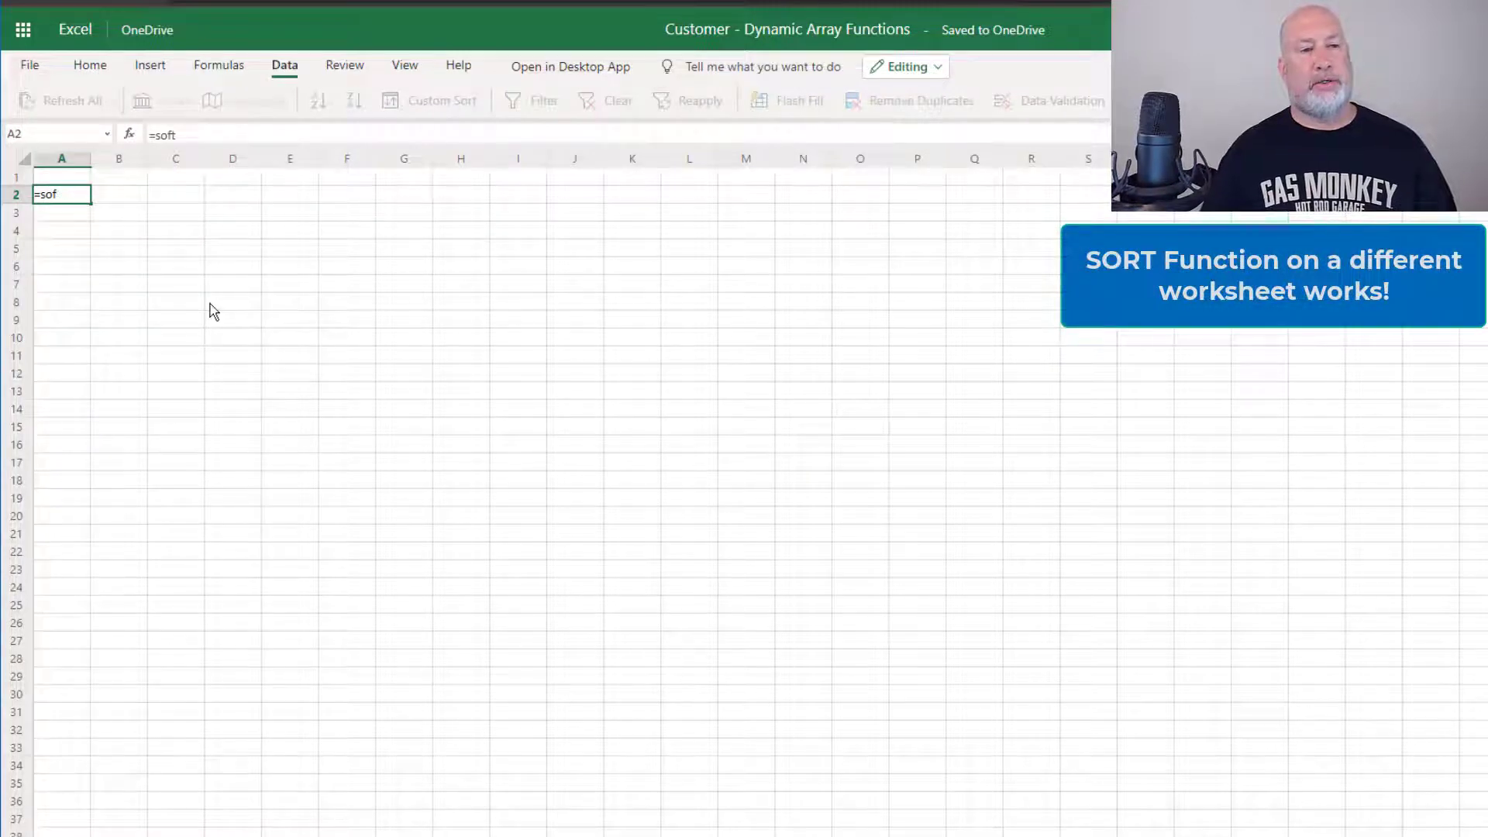
{"action": "key", "text": "Tab"}
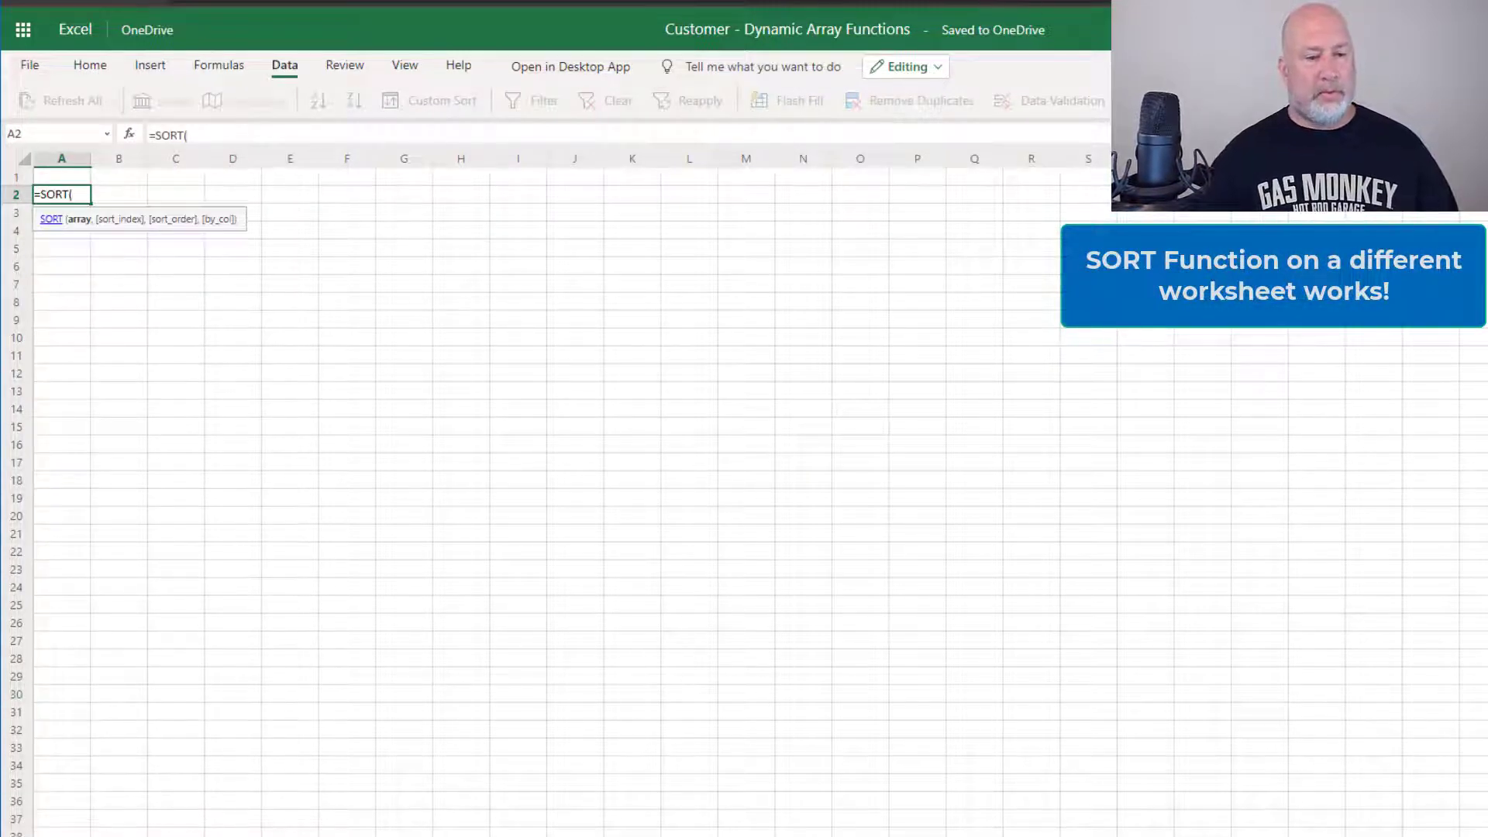
{"action": "key", "text": "ctrl+Page_Up"}
{"action": "left_click", "coordinate": [80, 266]}
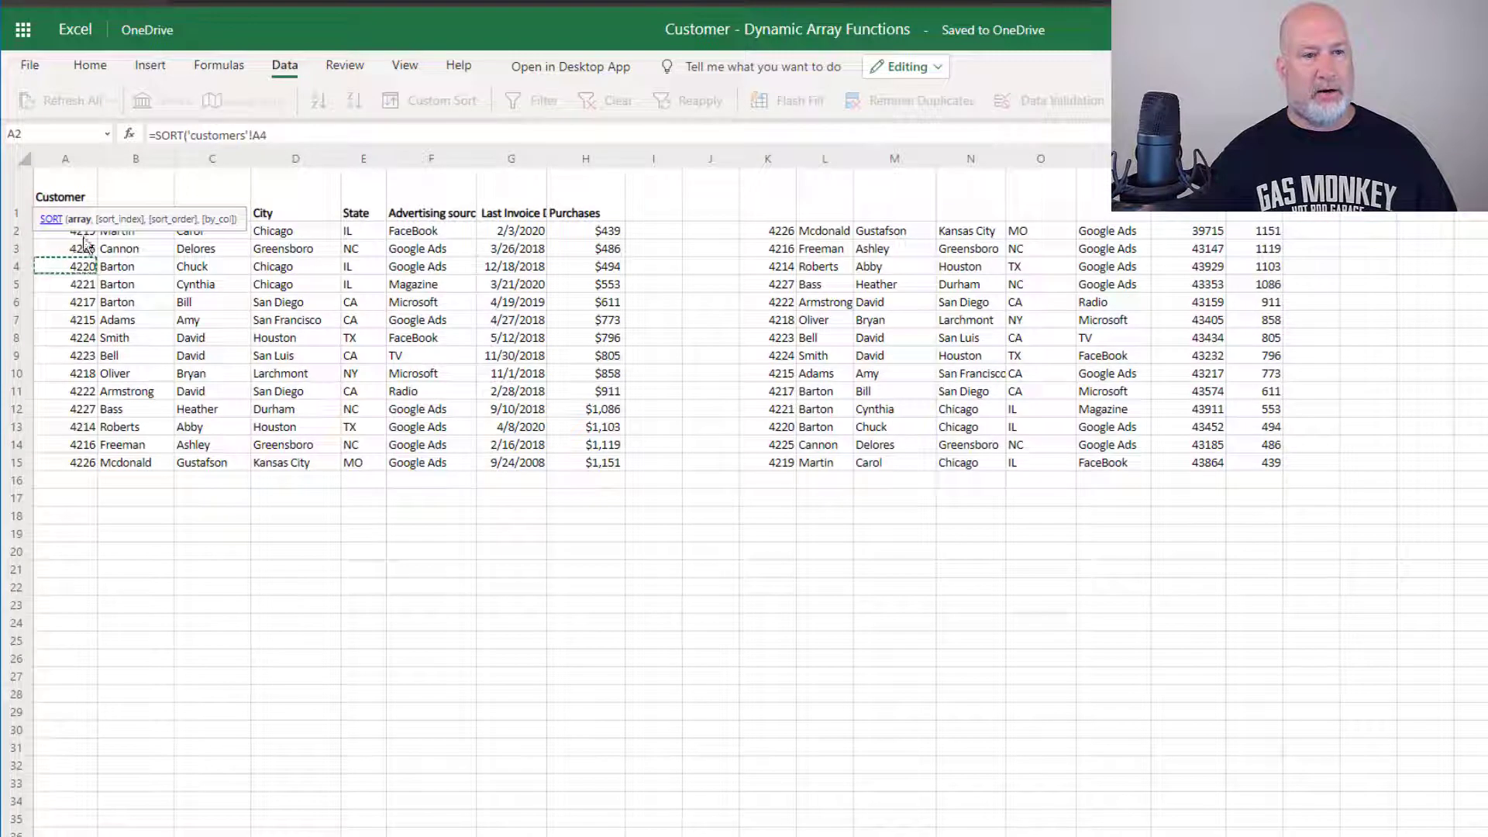
{"action": "left_click_drag", "start_coordinate": [81, 215], "coordinate": [577, 467]}
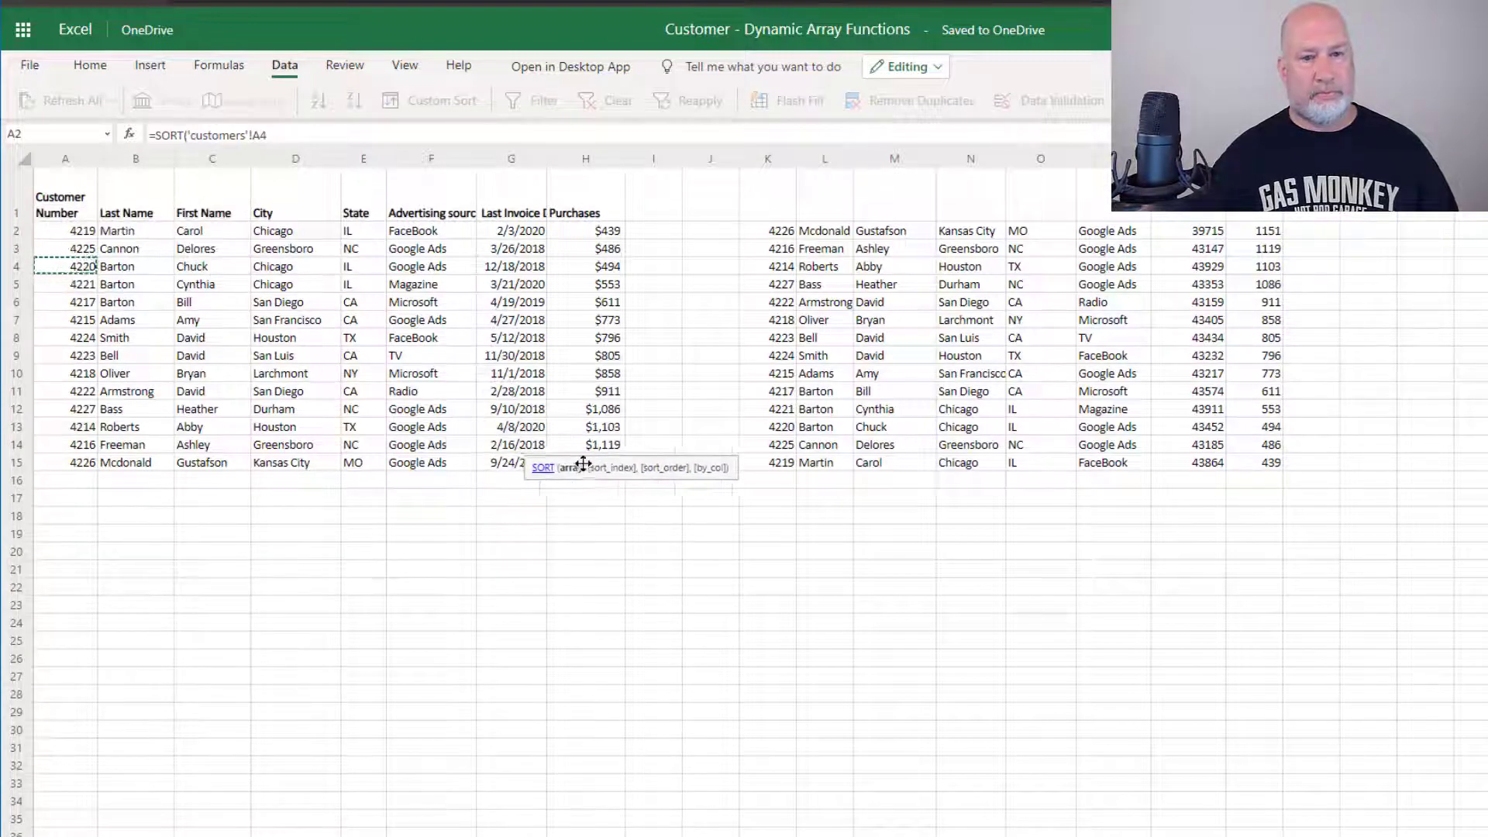
{"action": "left_click_drag", "start_coordinate": [92, 229], "coordinate": [591, 462]}
{"action": "key", "text": "Return"}
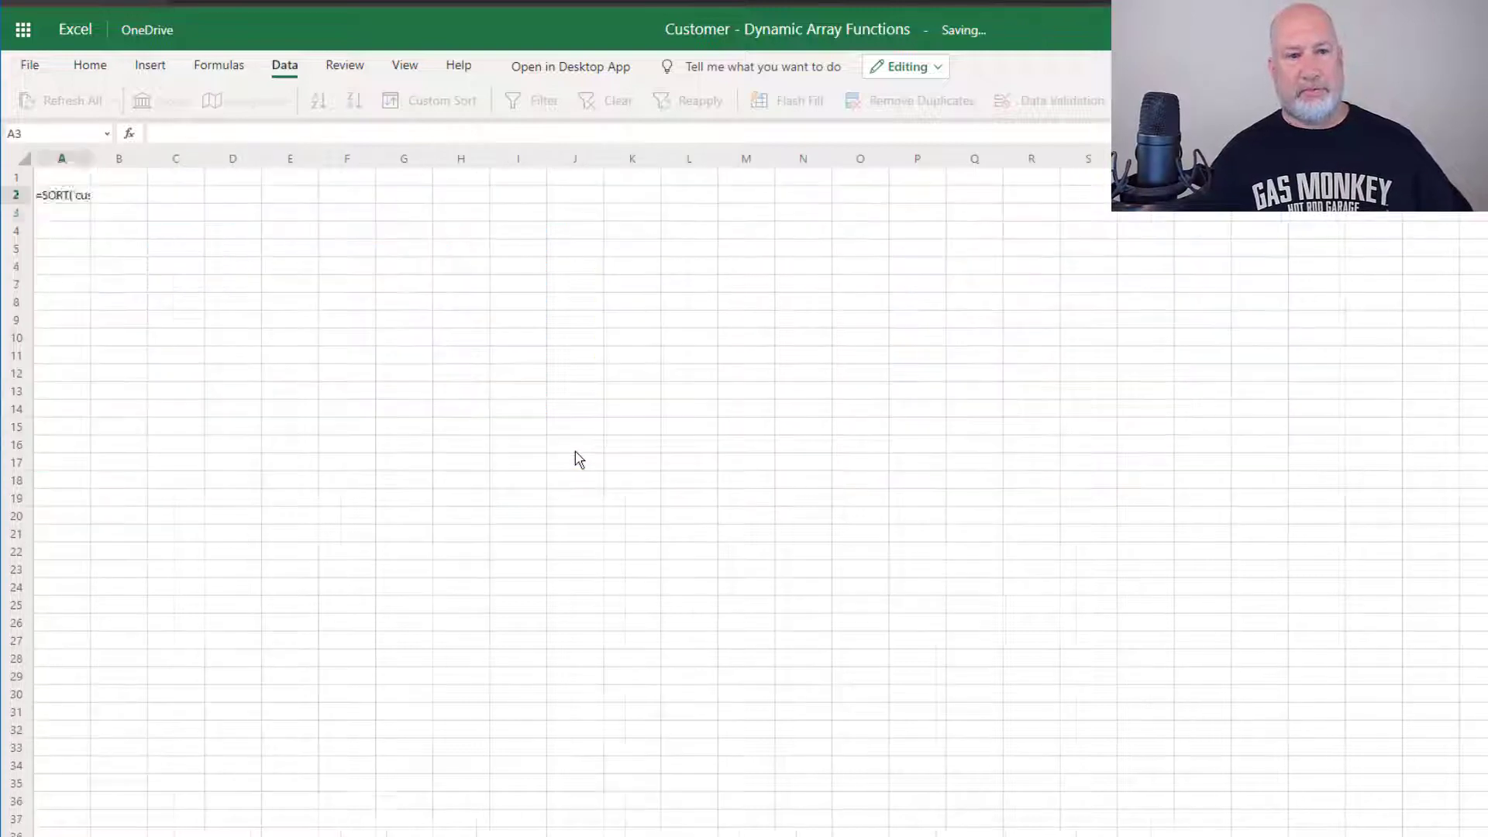
{"action": "key", "text": "Up"}
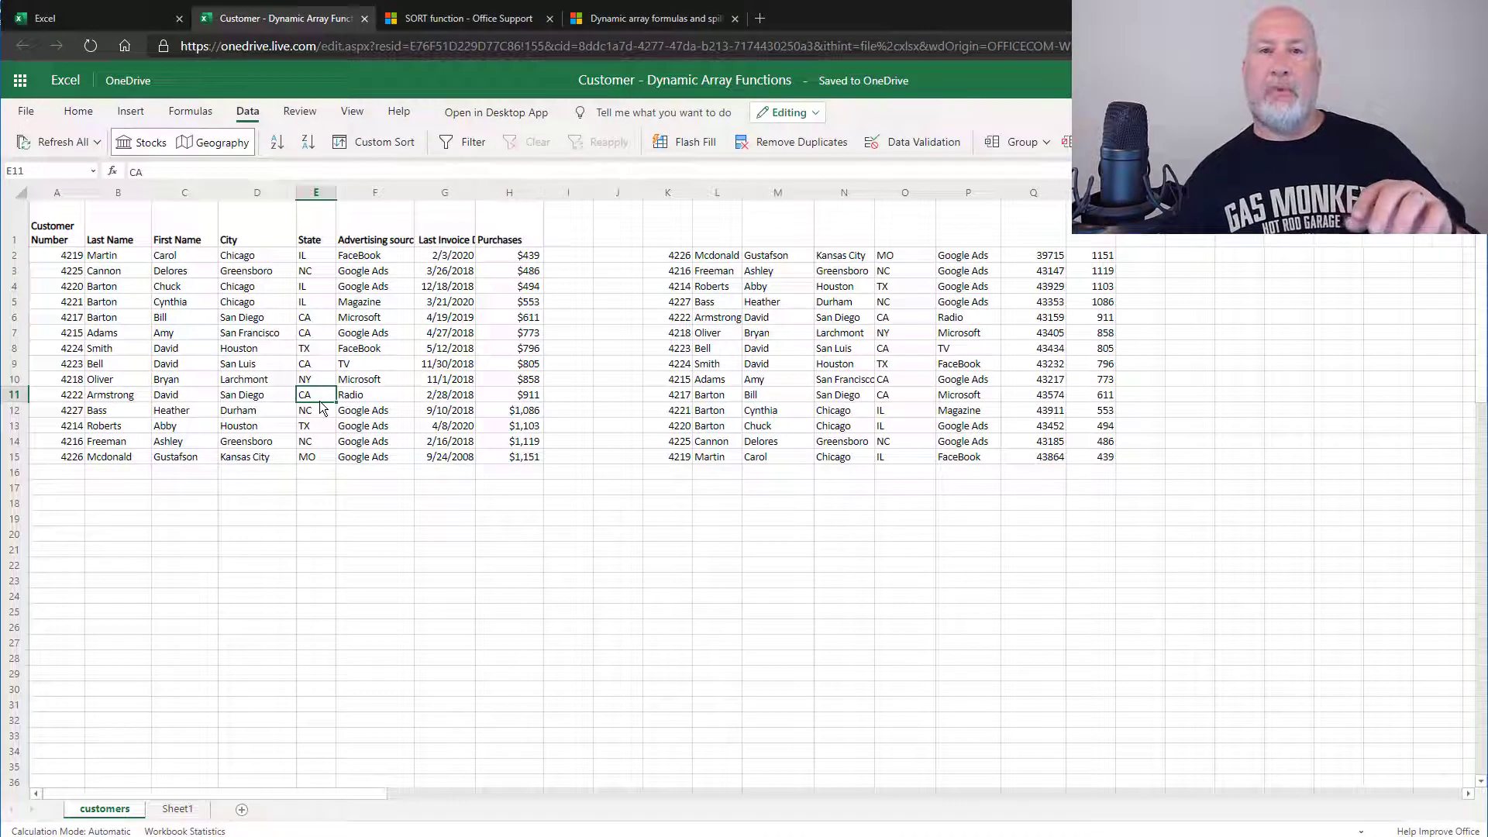
Convert the customer data A1:H15 into a table with headers
{"action": "left_click", "coordinate": [130, 111]}
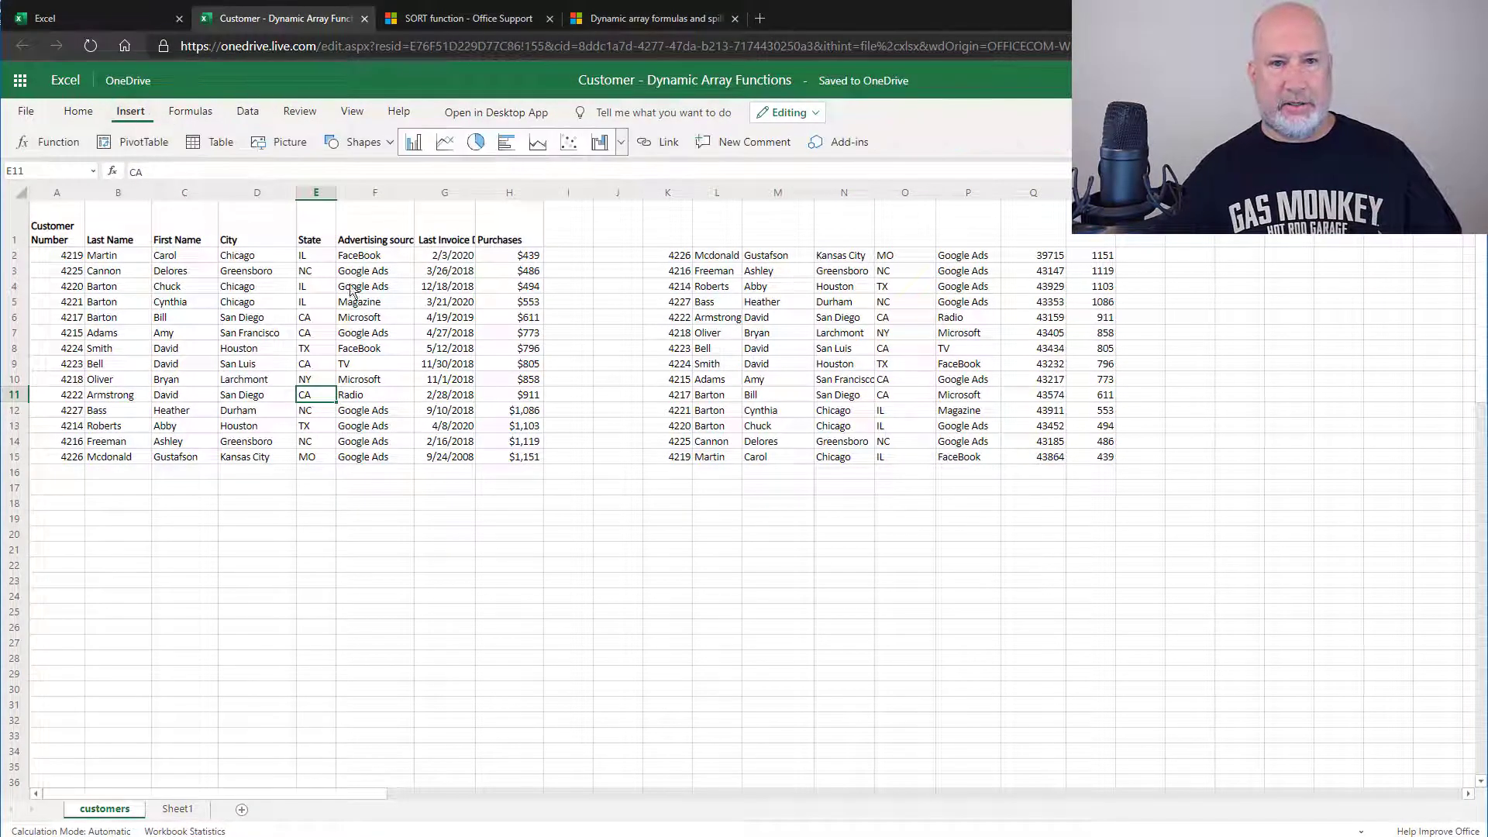
{"action": "left_click", "coordinate": [216, 147]}
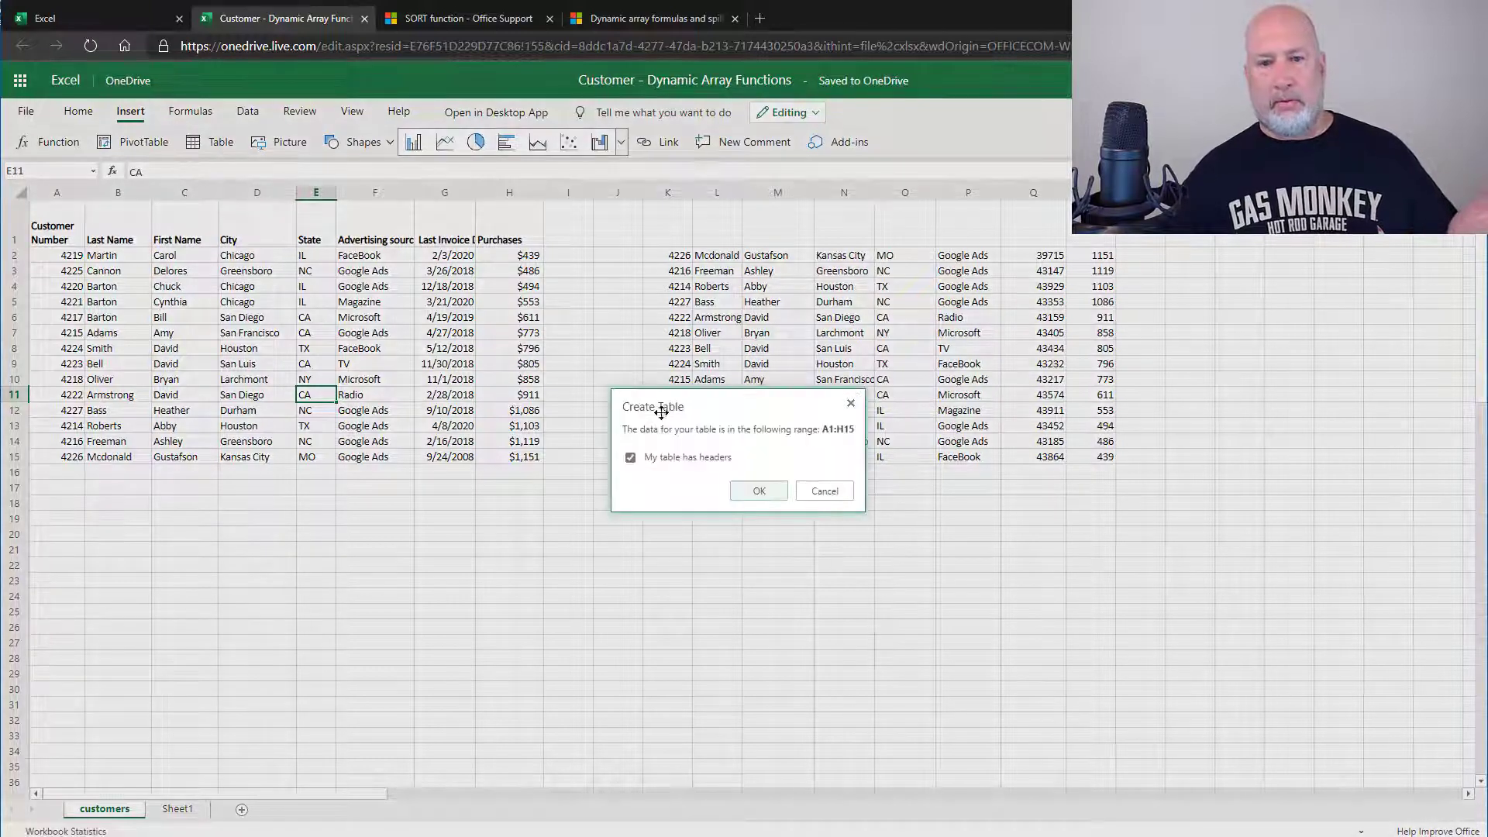
{"action": "left_click", "coordinate": [746, 494]}
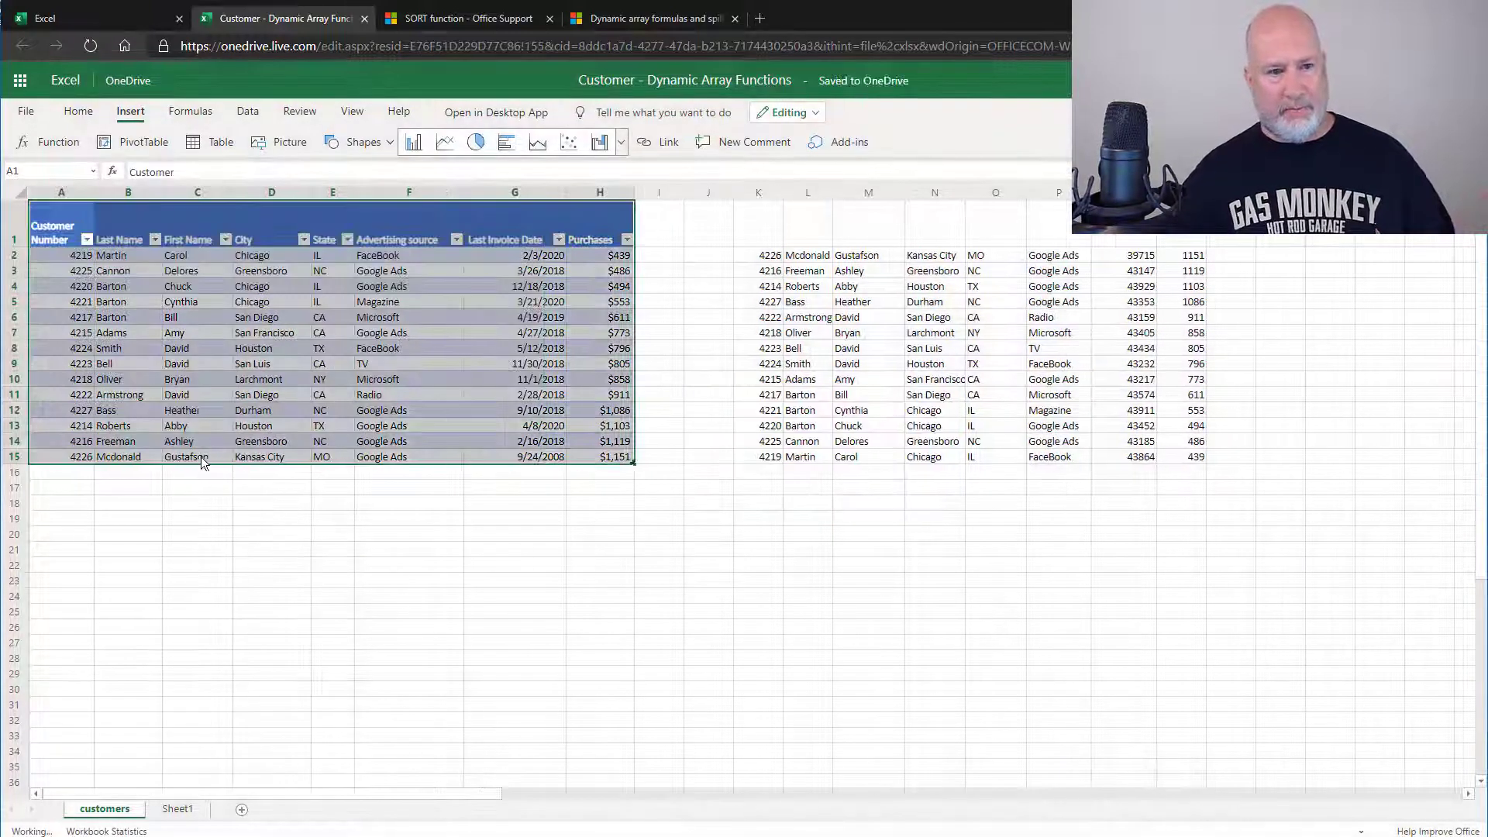
Add a new customer in row 16 with customer number, last name and first name
{"action": "left_click", "coordinate": [83, 471]}
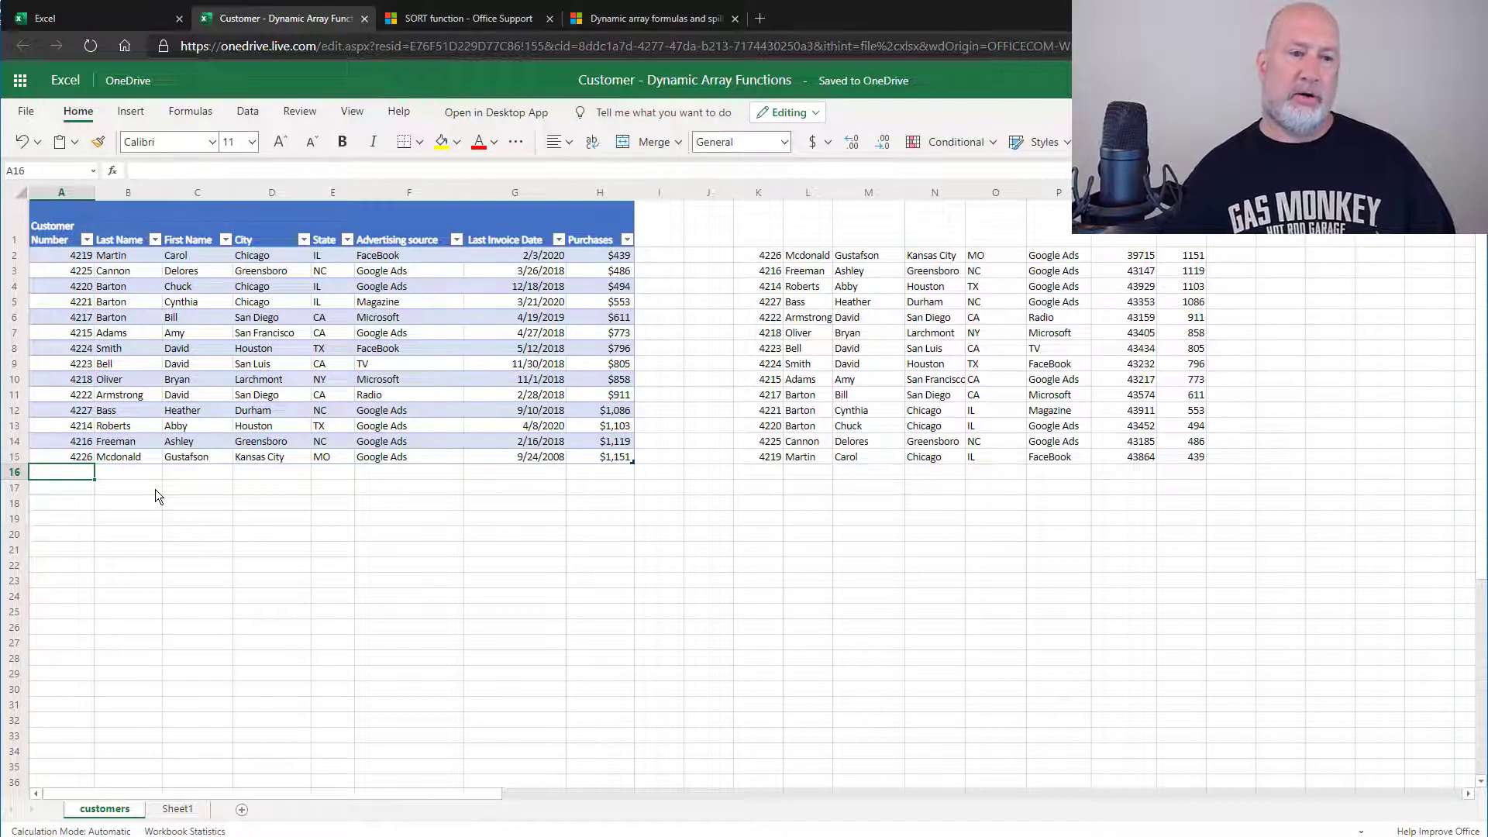
{"action": "type", "text": "3001"}
{"action": "key", "text": "Tab"}
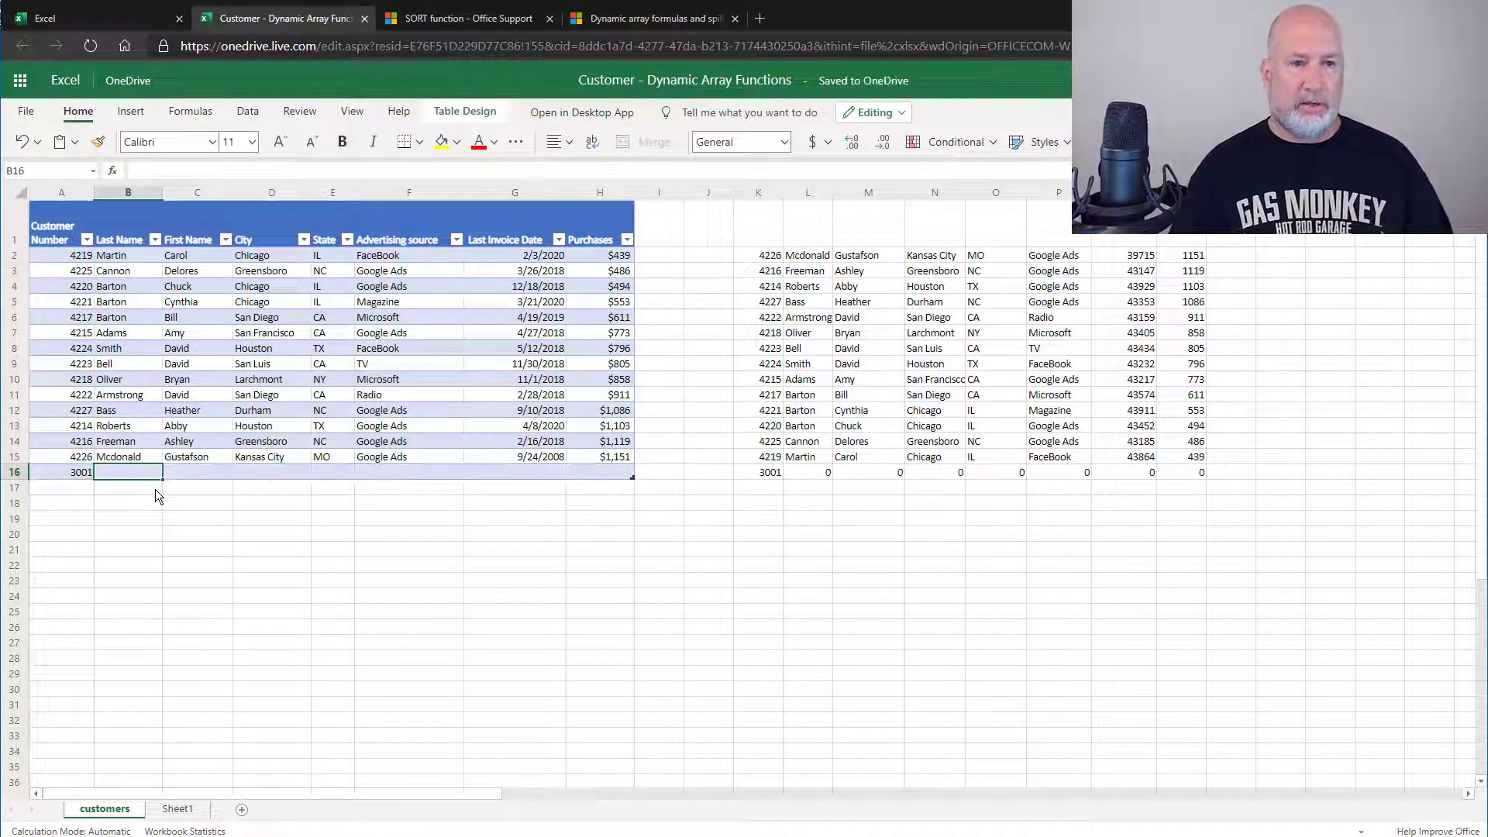
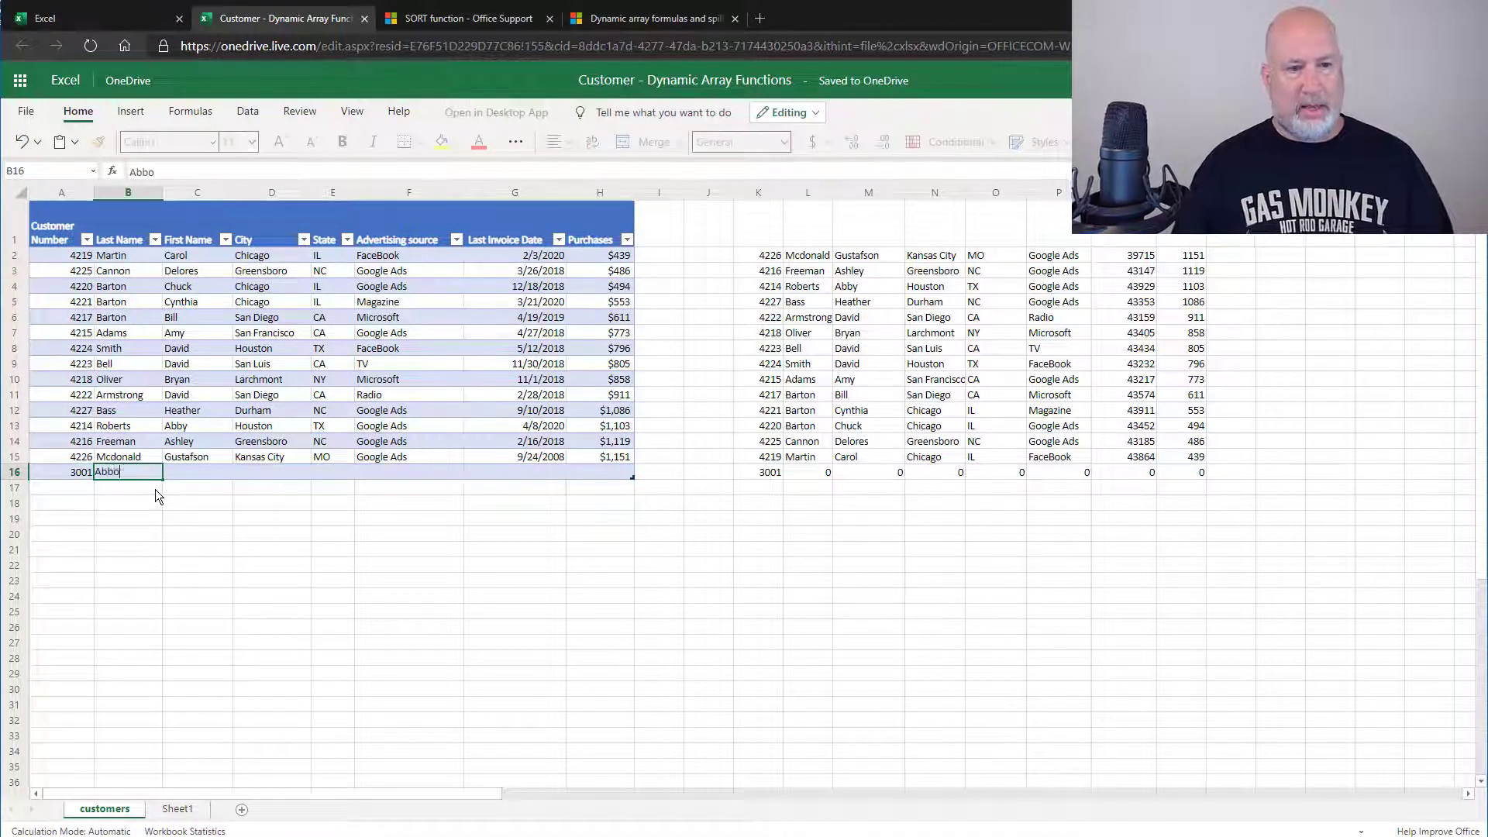
{"action": "key", "text": "Tab"}
{"action": "key", "text": "Tab"}
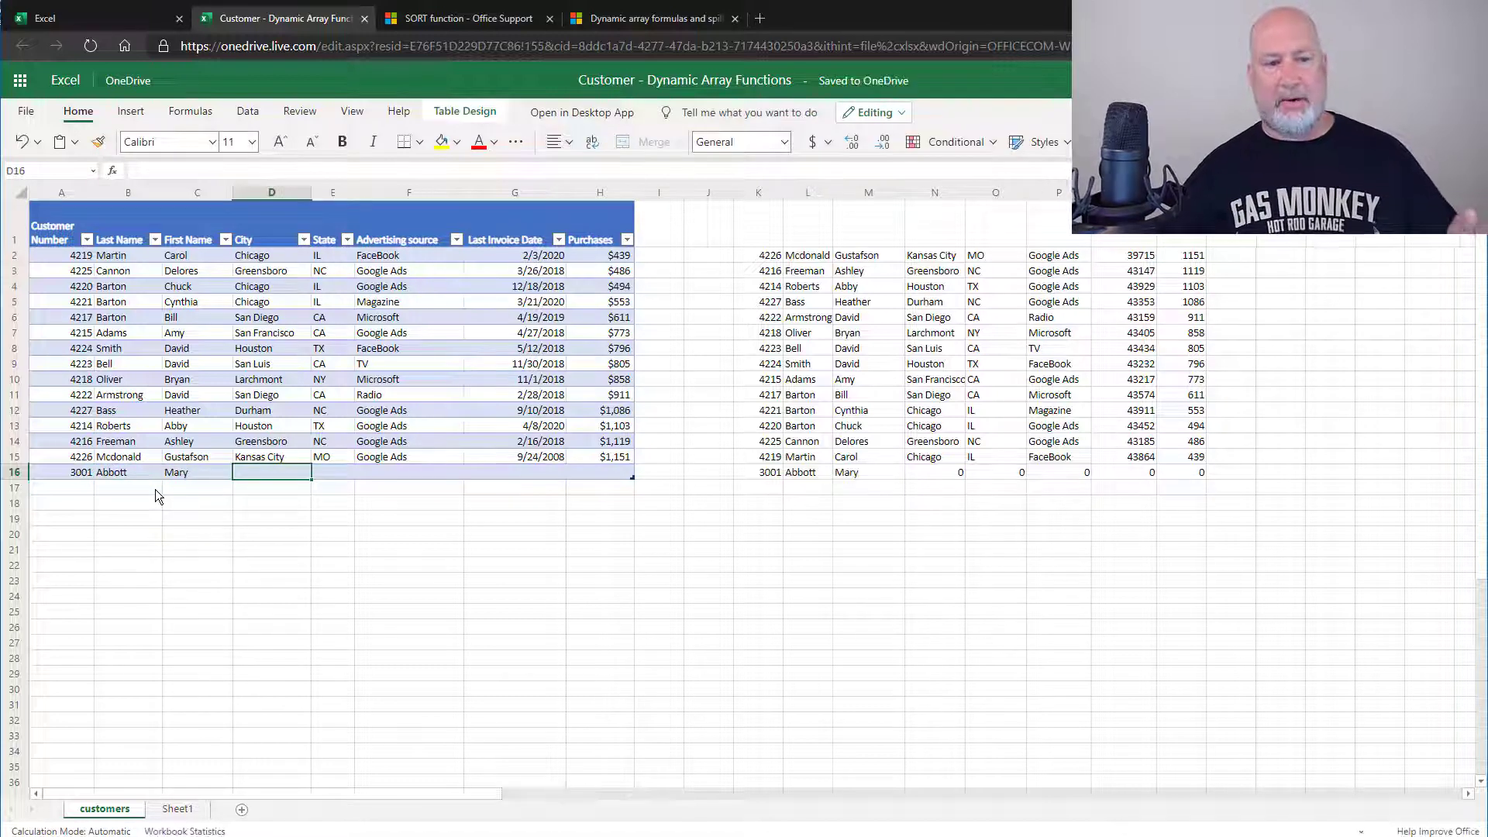
On Sheet1, check B2 and C2 to confirm the new customer now heads the sorted spill
{"action": "left_click", "coordinate": [180, 808]}
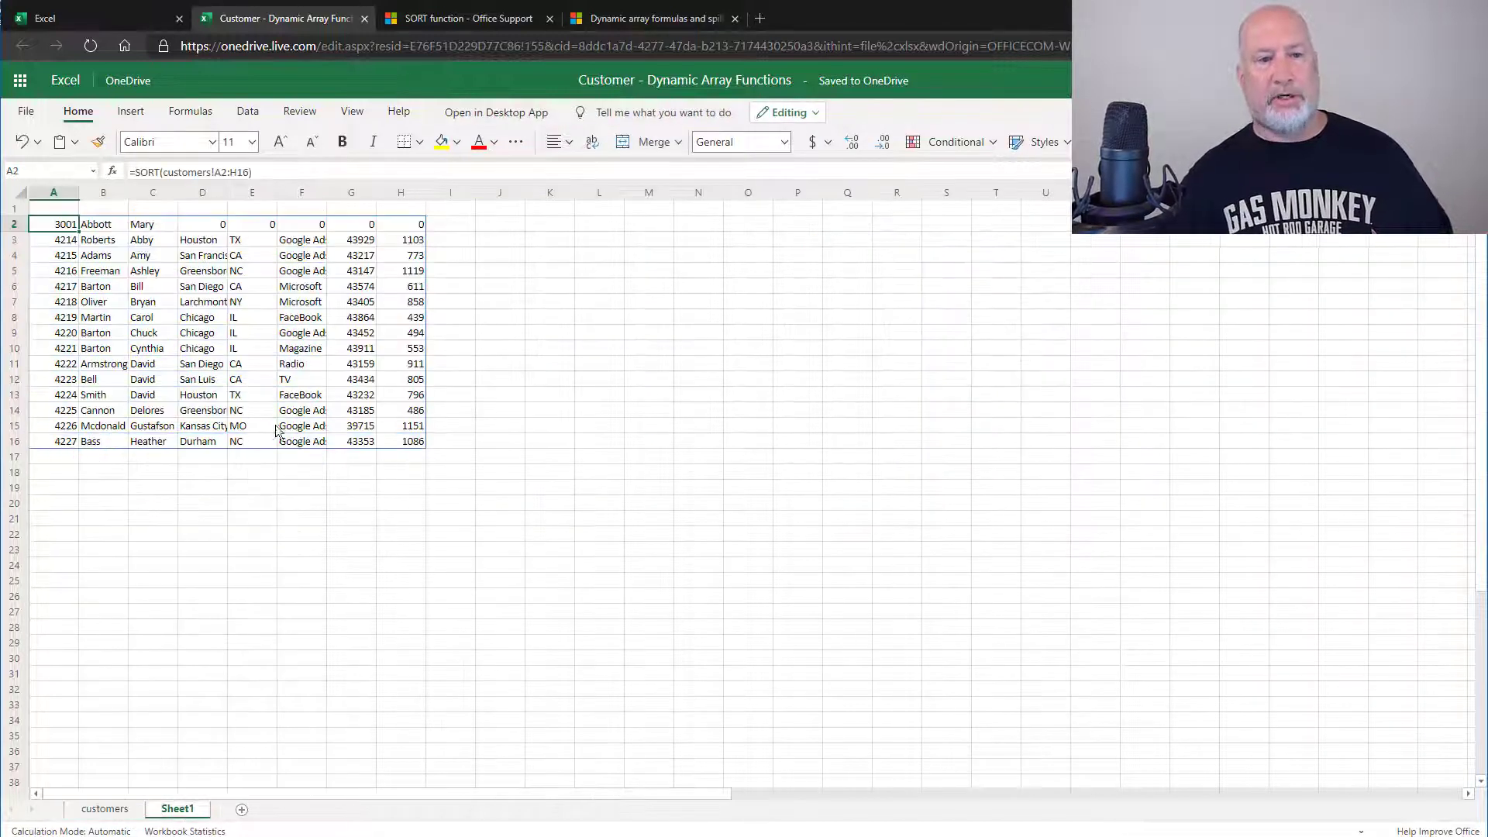
{"action": "left_click", "coordinate": [201, 288]}
{"action": "left_click", "coordinate": [99, 229]}
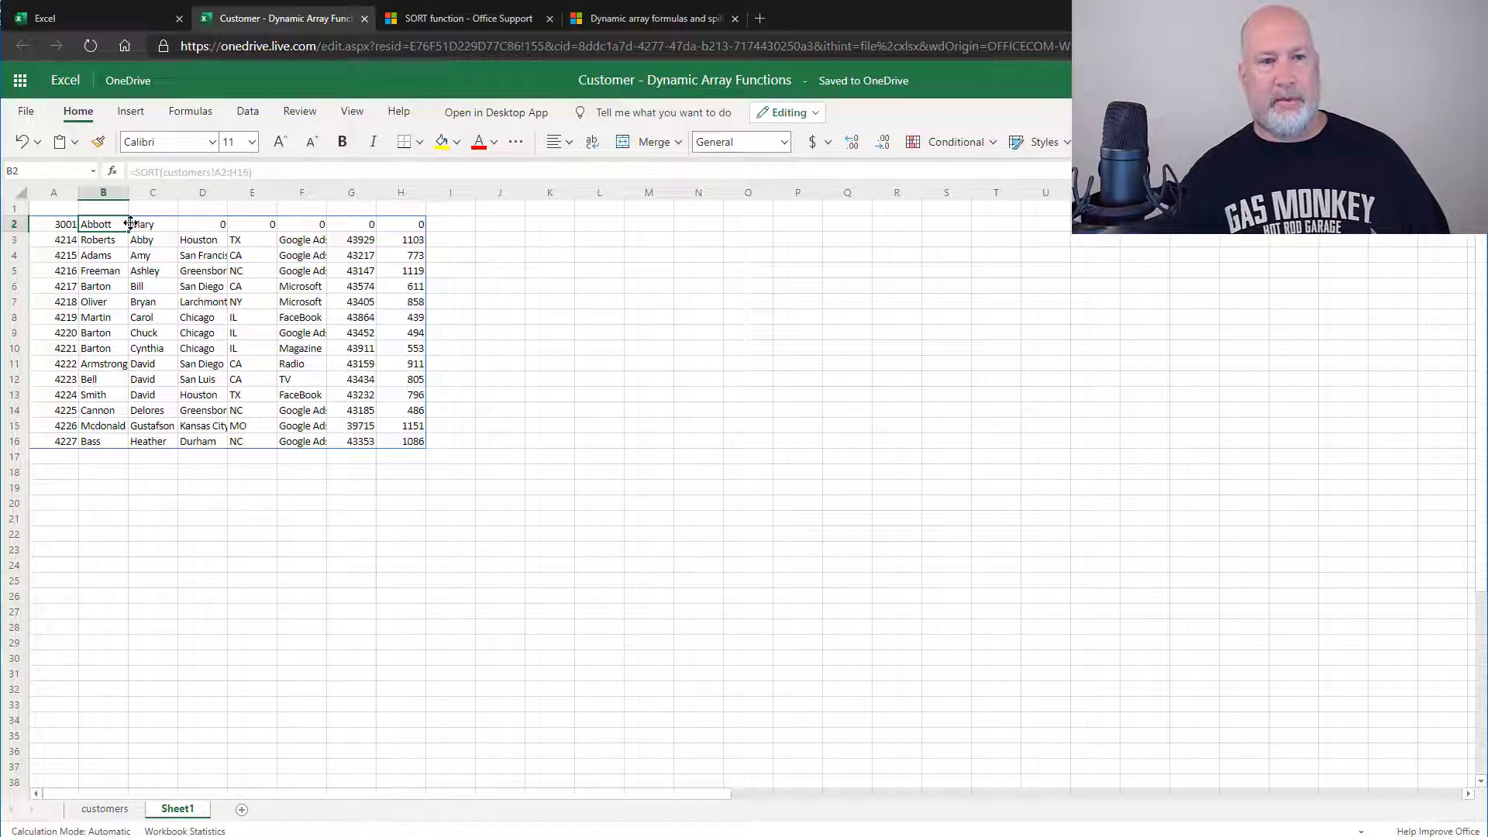
{"action": "left_click", "coordinate": [165, 226]}
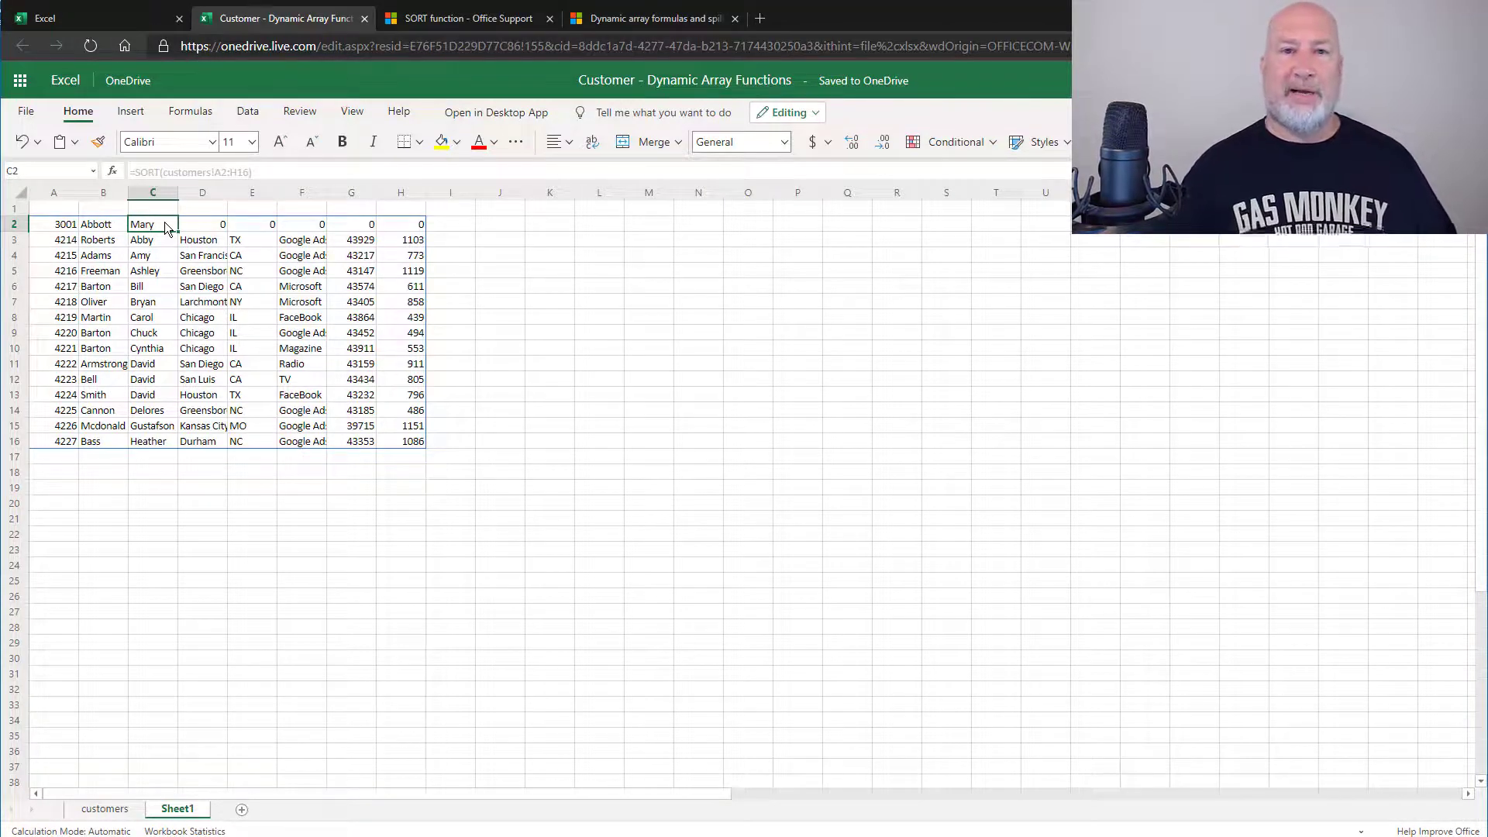